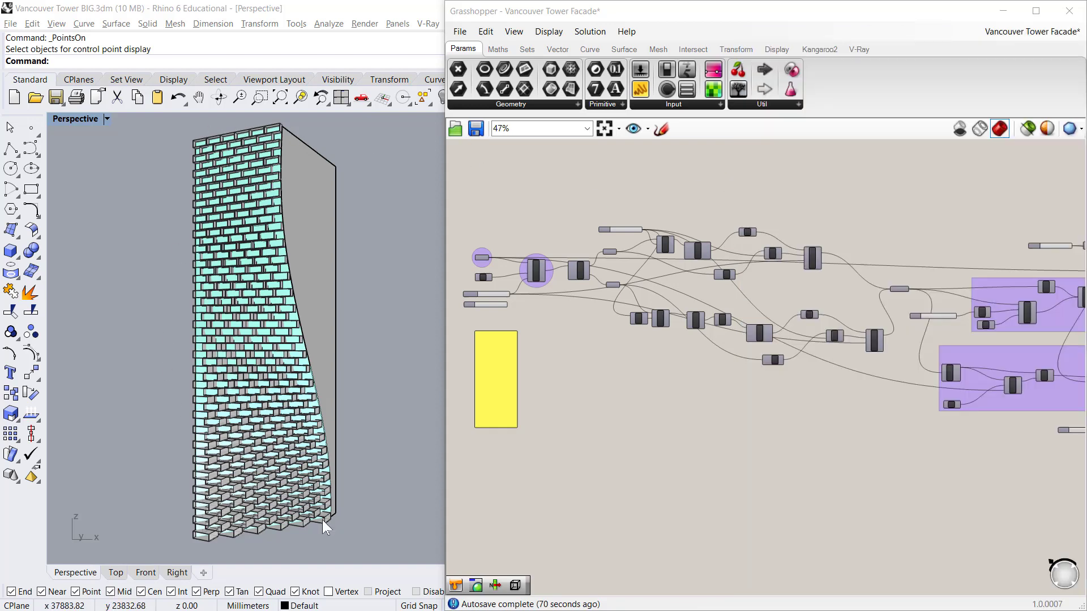
Open the Grasshopper File menu to leave the existing tower facade definition.
click(472, 29)
Start a new definition with a Surface parameter set to the tower surface.
click(487, 46)
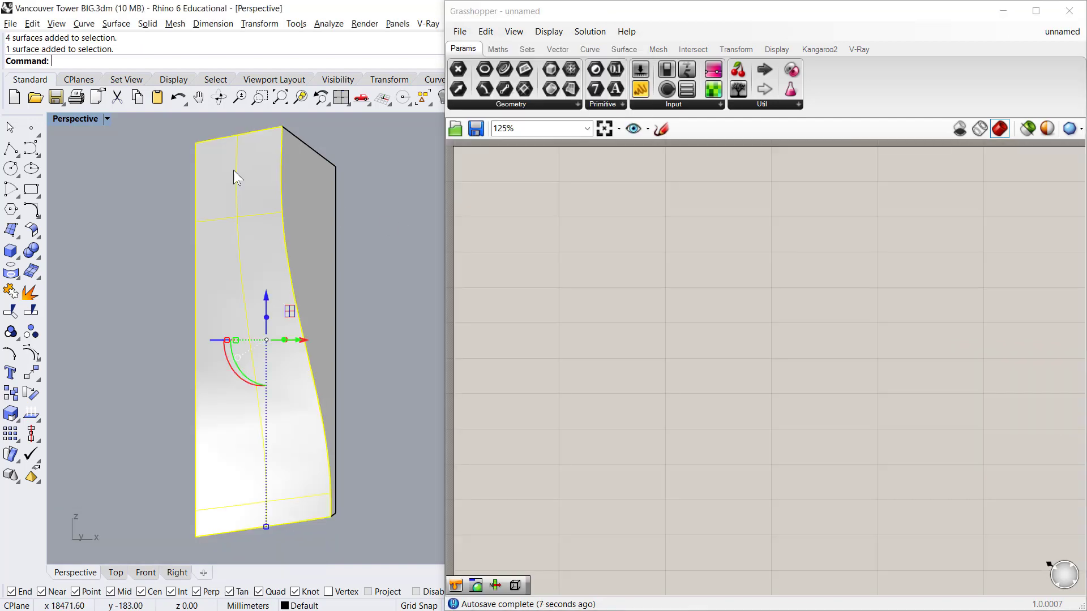
double_click(545, 222)
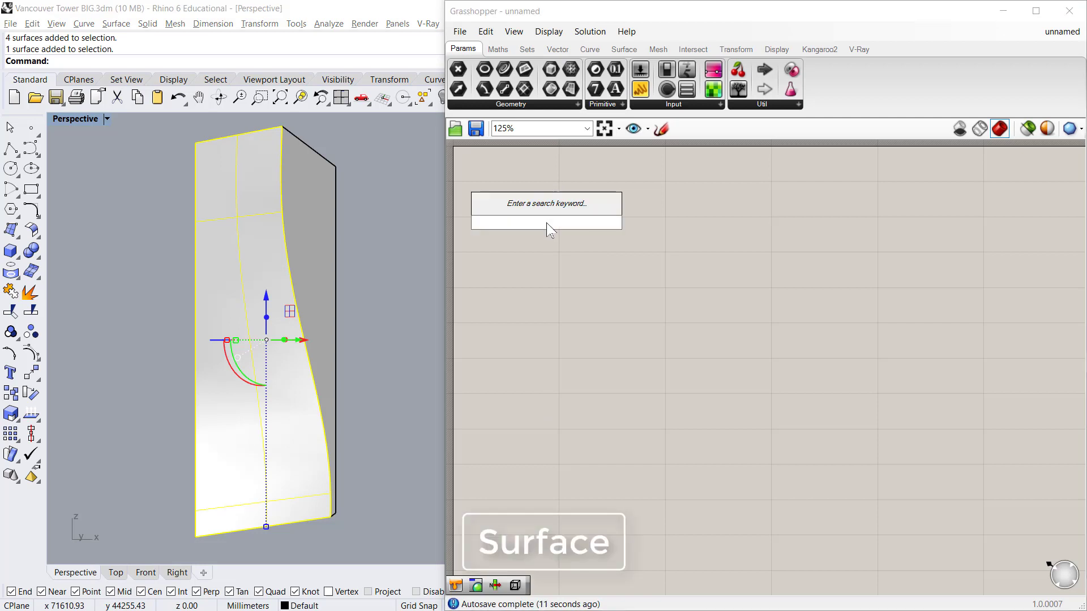
text(surface)
key(Return)
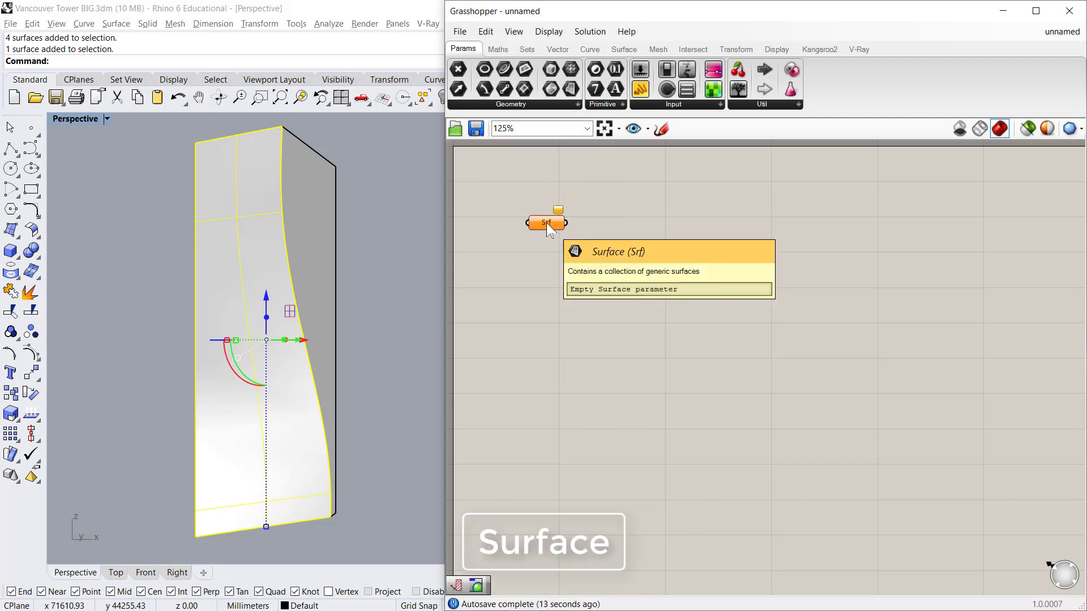
click(546, 222)
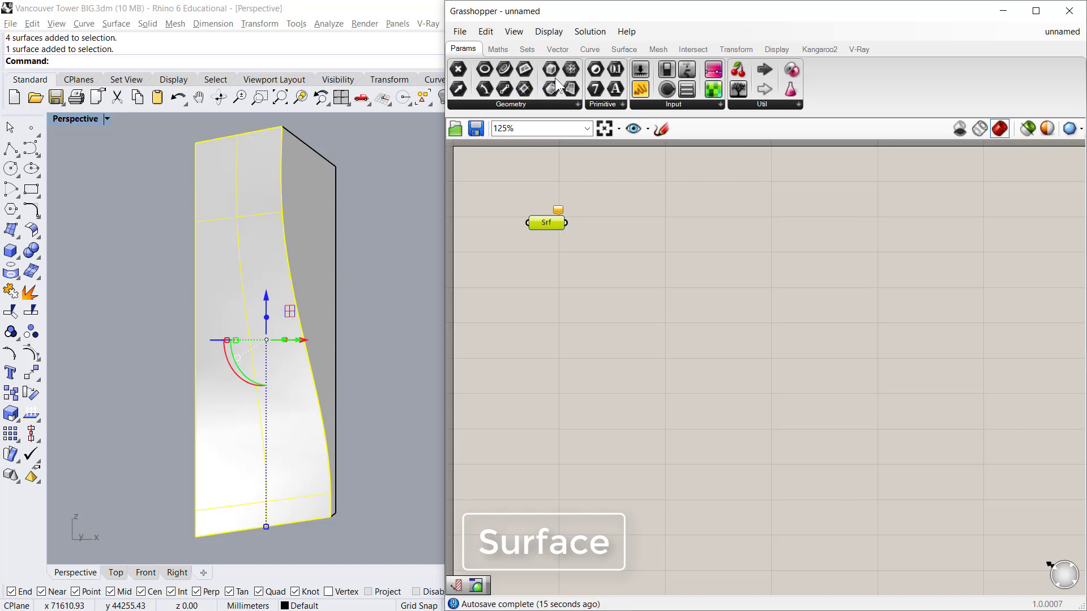
right_click(554, 223)
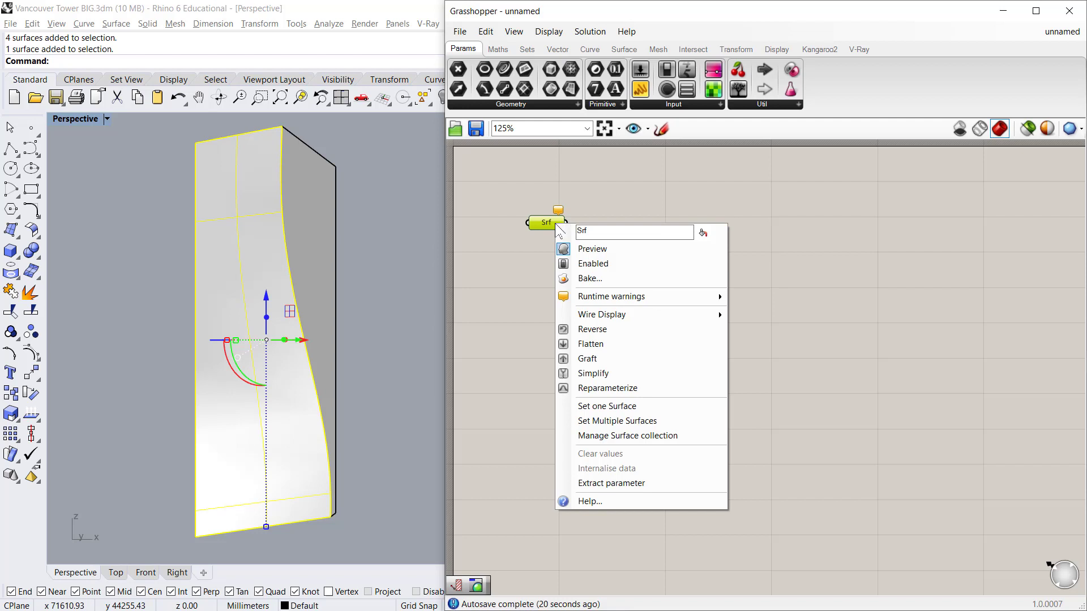
click(669, 407)
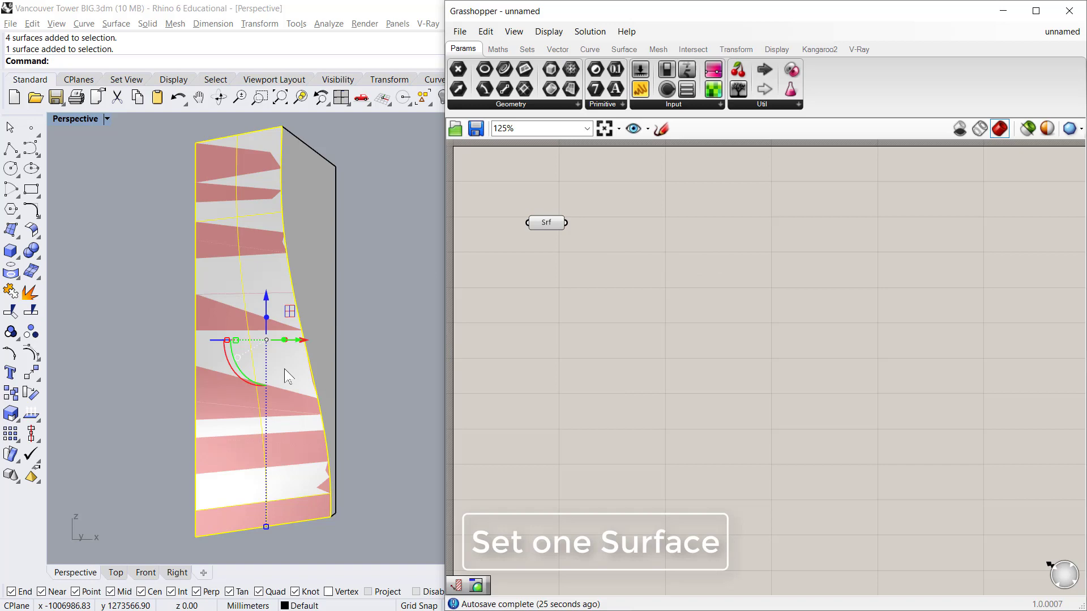
Hide the original tower surface in Rhino with the H command.
click(262, 414)
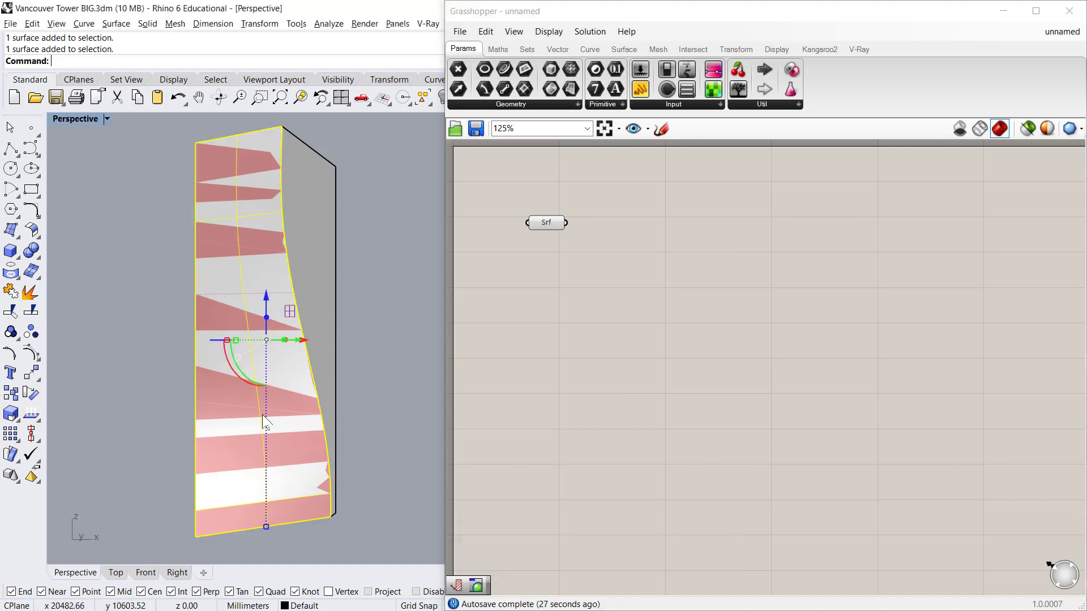
text(H)
key(Return)
click(654, 229)
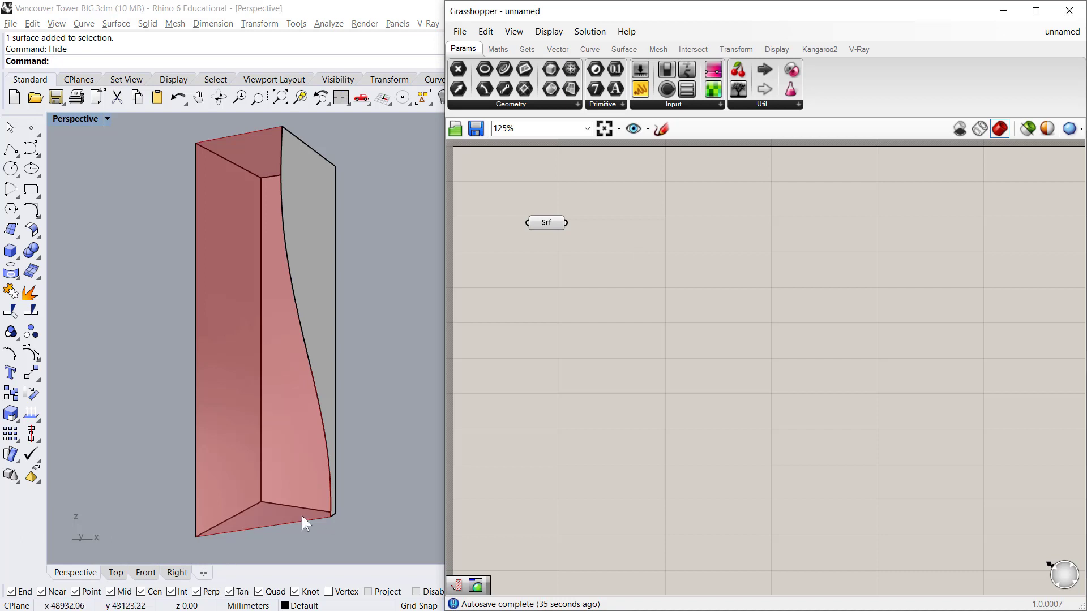
Place a Contour component on the canvas.
double_click(643, 215)
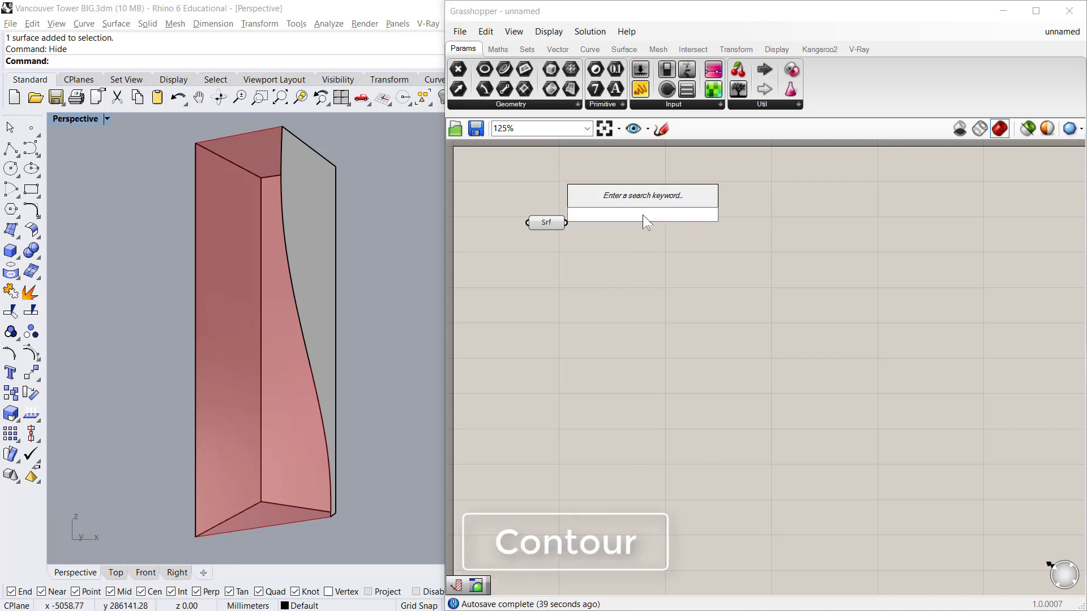
text(cont)
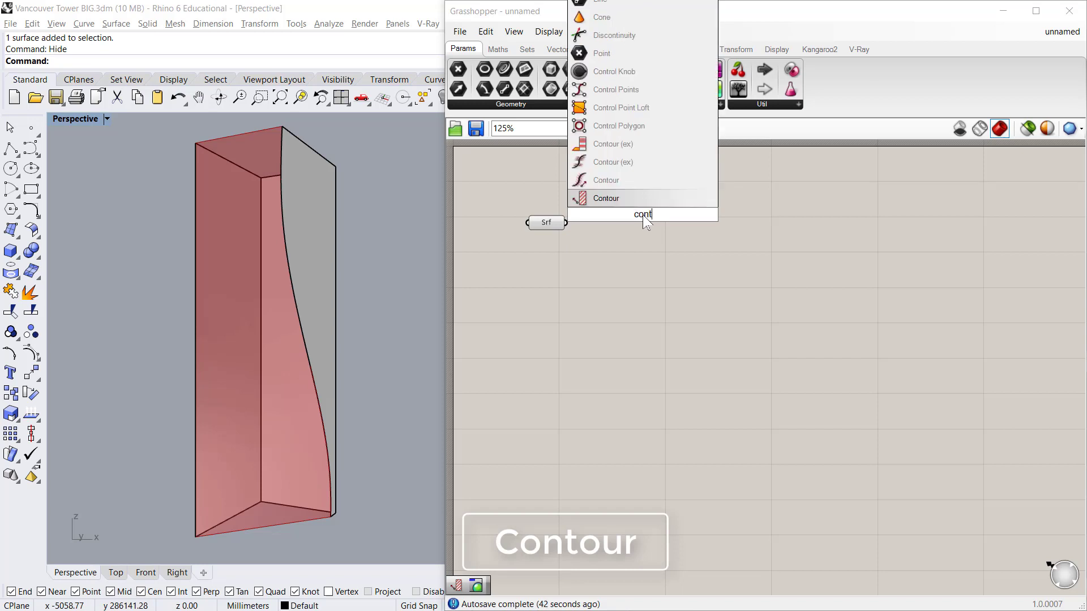
key(Return)
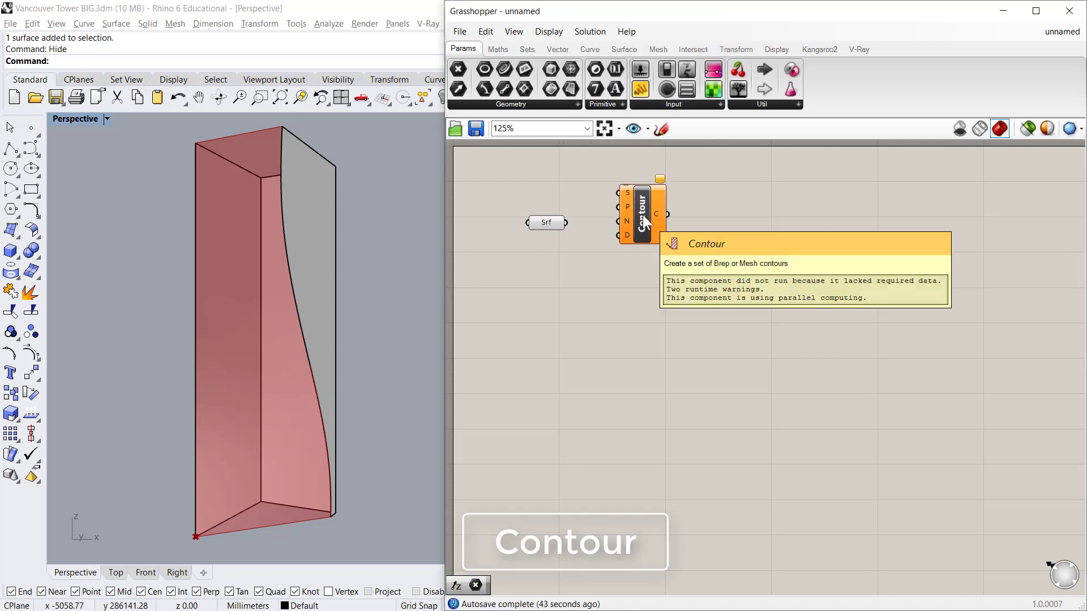
drag(640, 215, 667, 249)
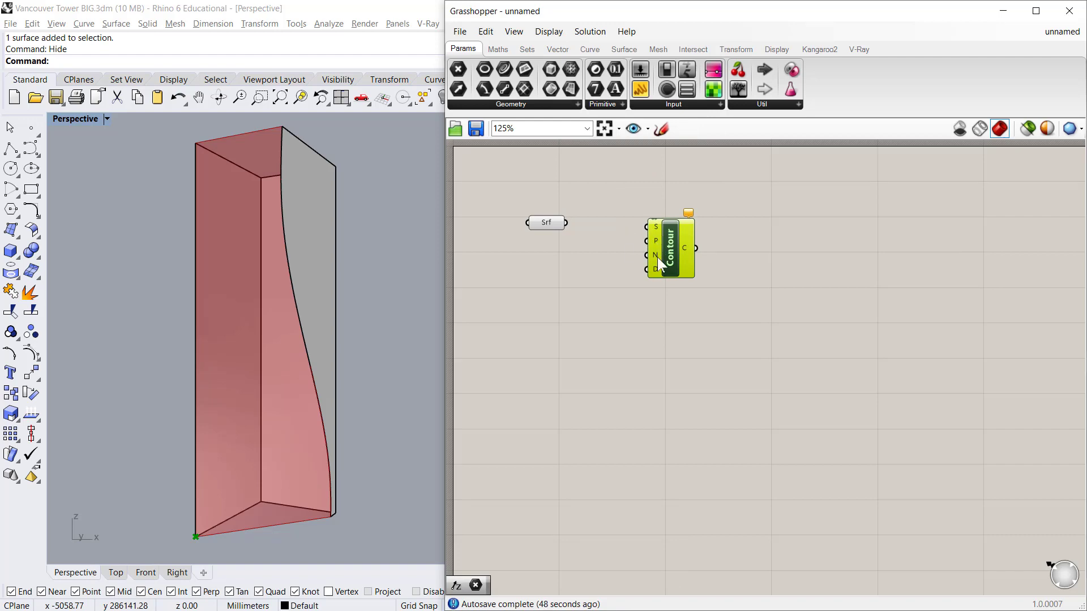
click(623, 296)
Turn on Draw Full Names and wire the Surface into Contour's Shape input.
click(548, 31)
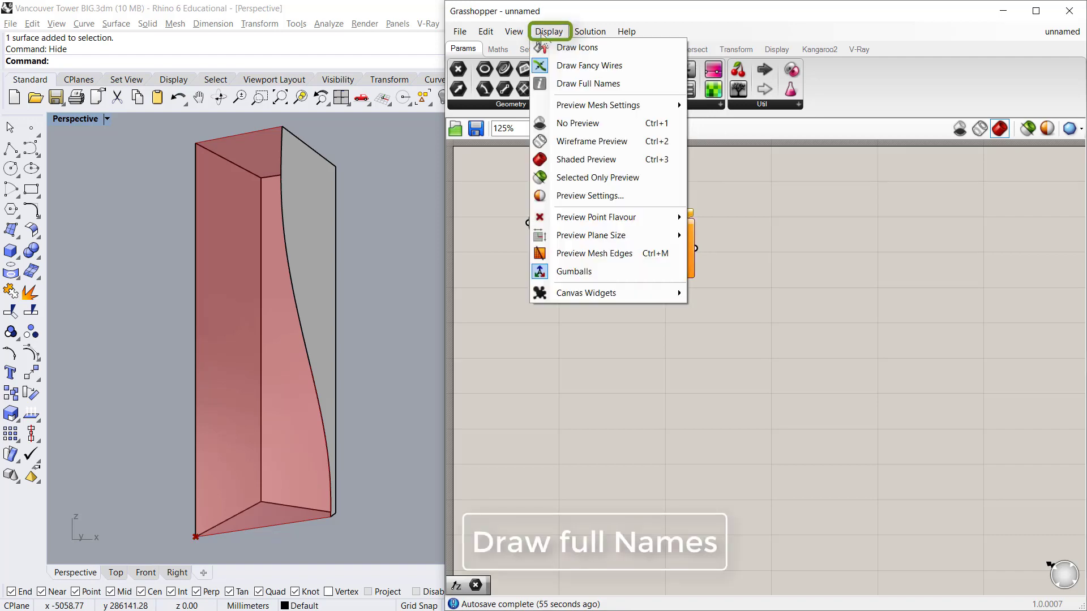
click(588, 83)
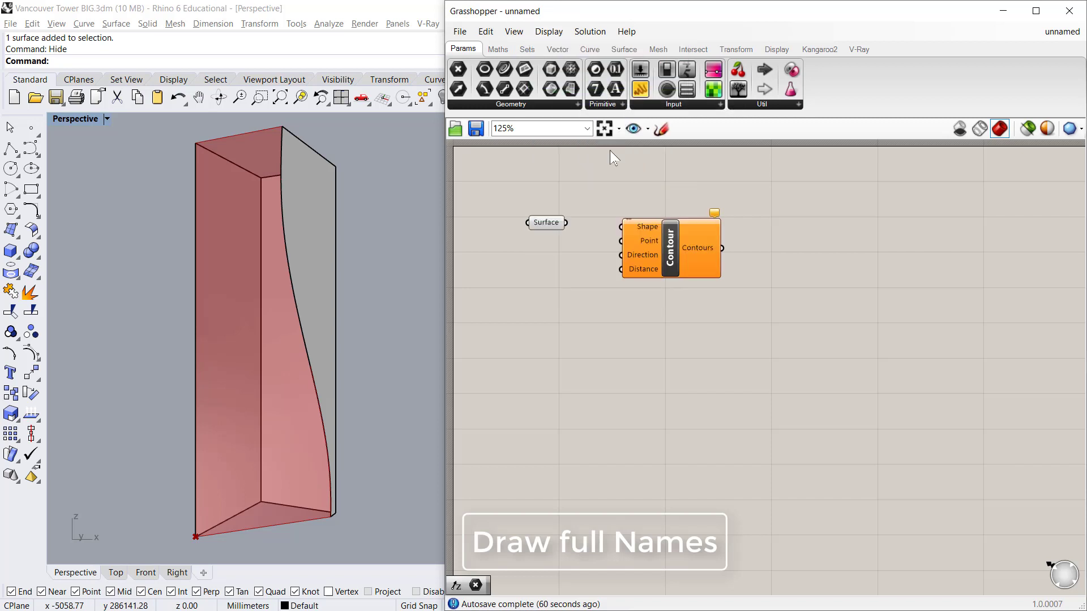
mouse_move(652, 230)
mouse_down()
mouse_move(666, 230)
mouse_move(571, 232)
mouse_up()
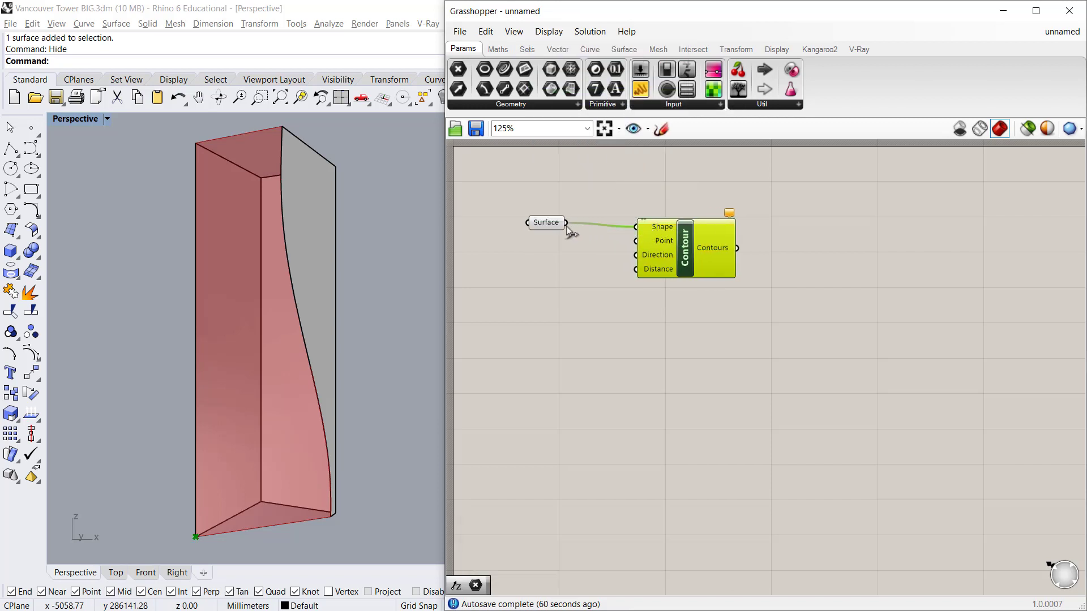
click(582, 304)
drag(688, 250, 737, 261)
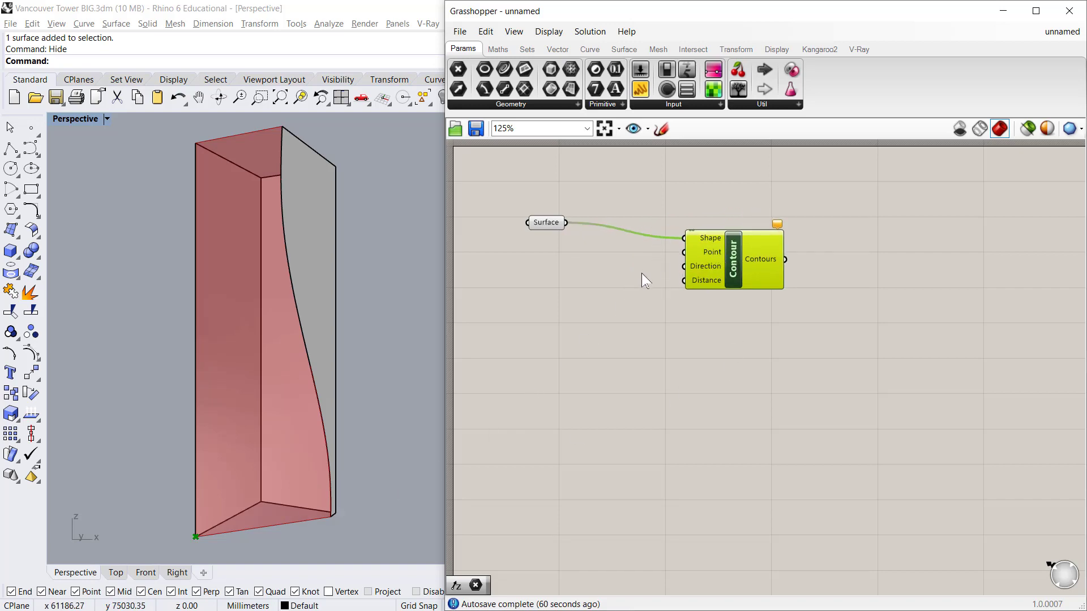
Add a Unit Z vector and wire it into Contour's Direction input.
double_click(602, 275)
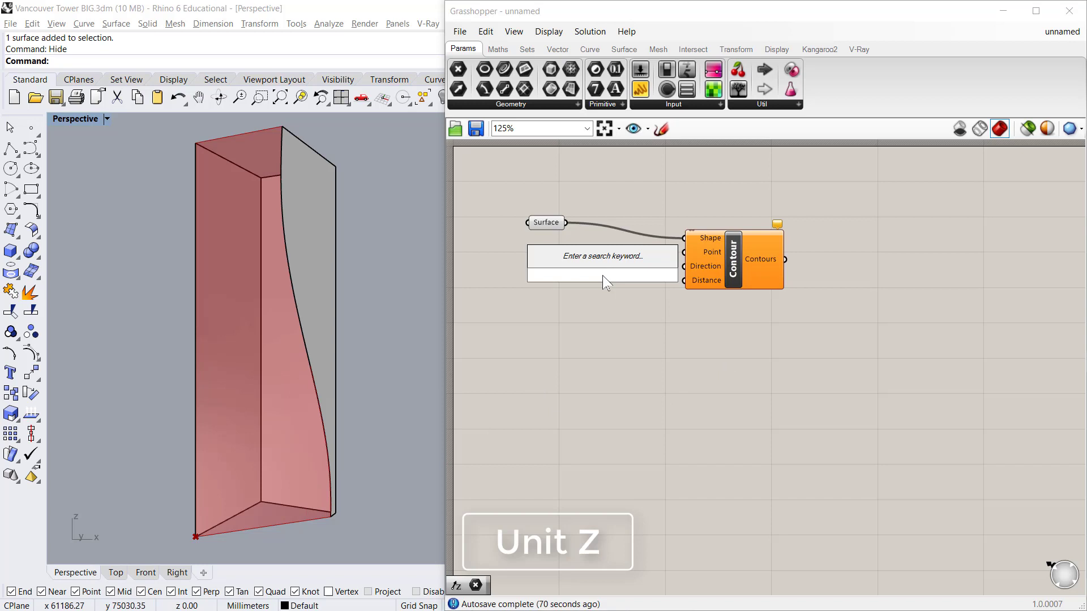
text(unit z)
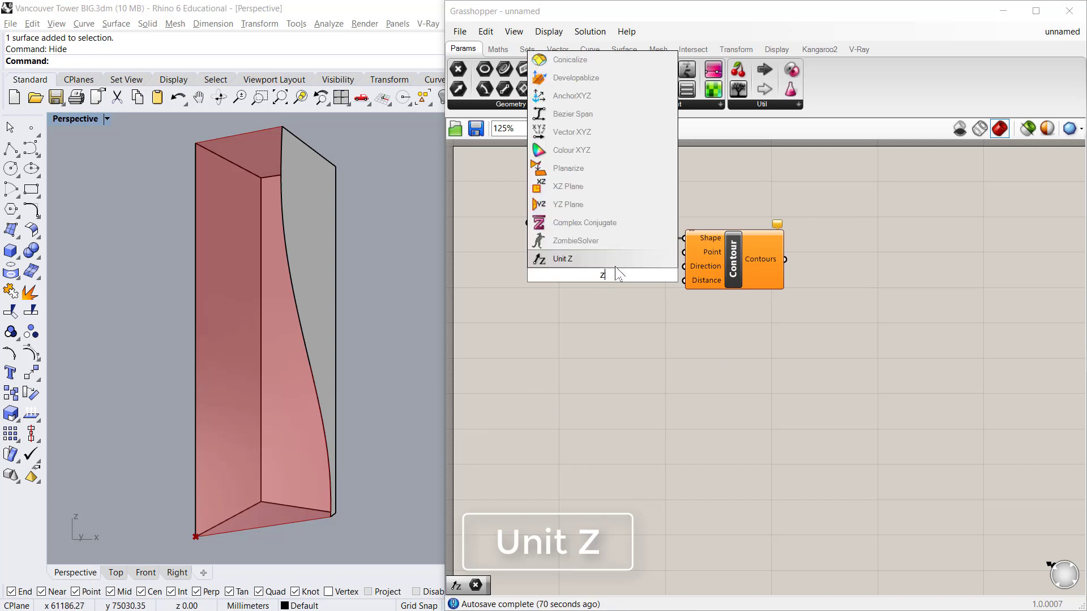
key(Return)
drag(652, 275, 684, 266)
drag(617, 287, 619, 270)
Add a Number Slider set to 3000 driving Contour's Distance input.
double_click(596, 314)
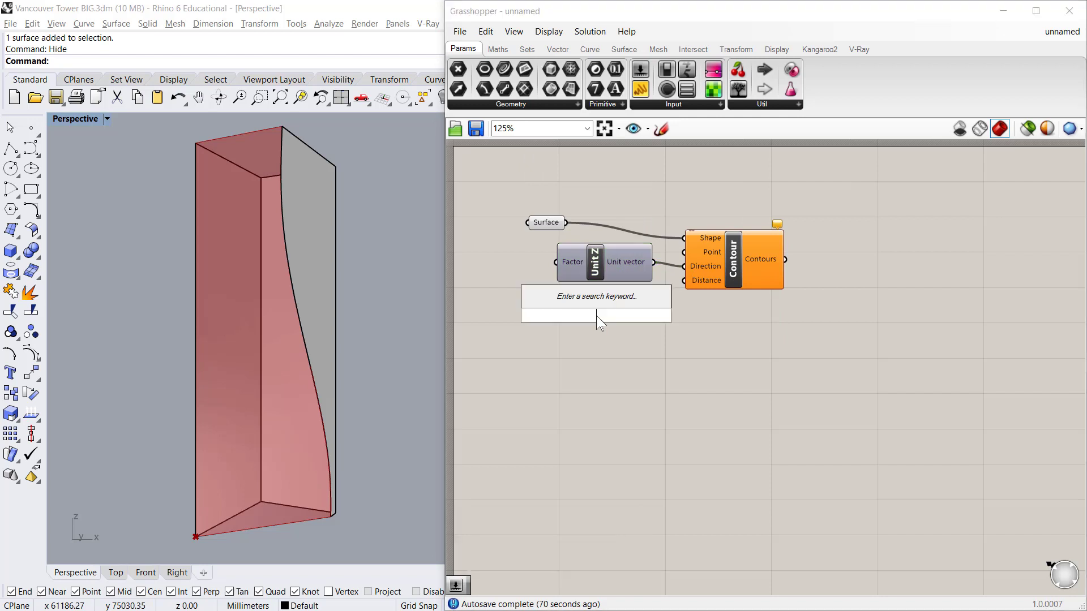
text(3000)
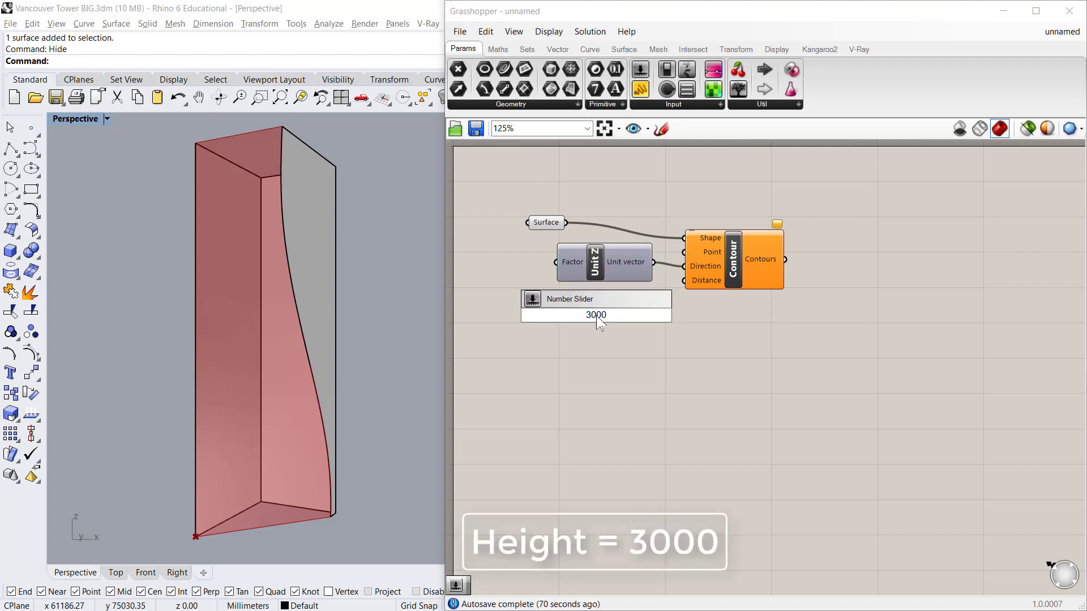
key(Return)
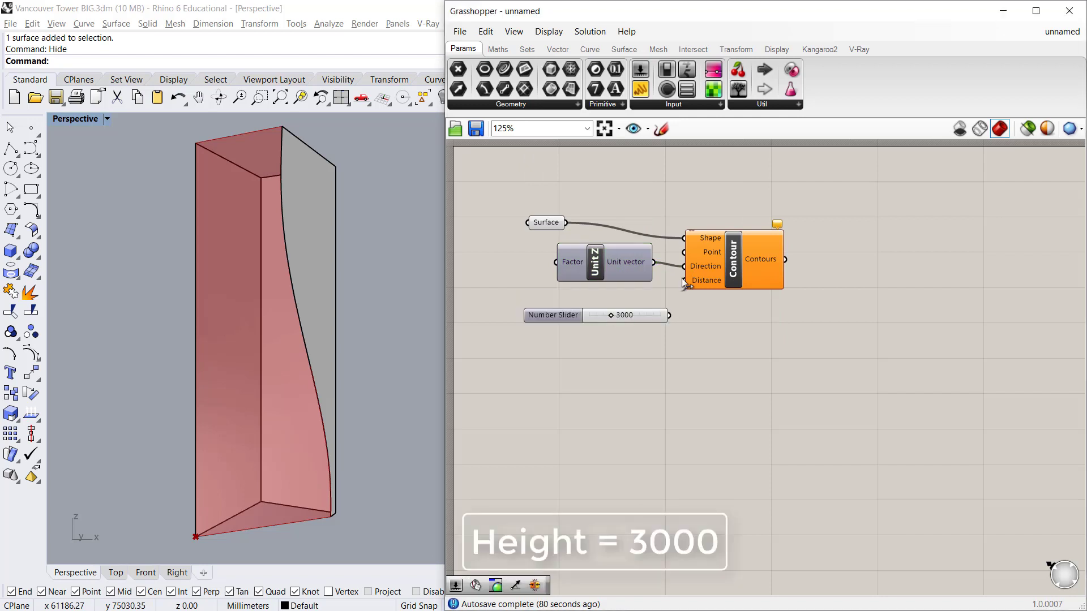
drag(670, 317, 669, 316)
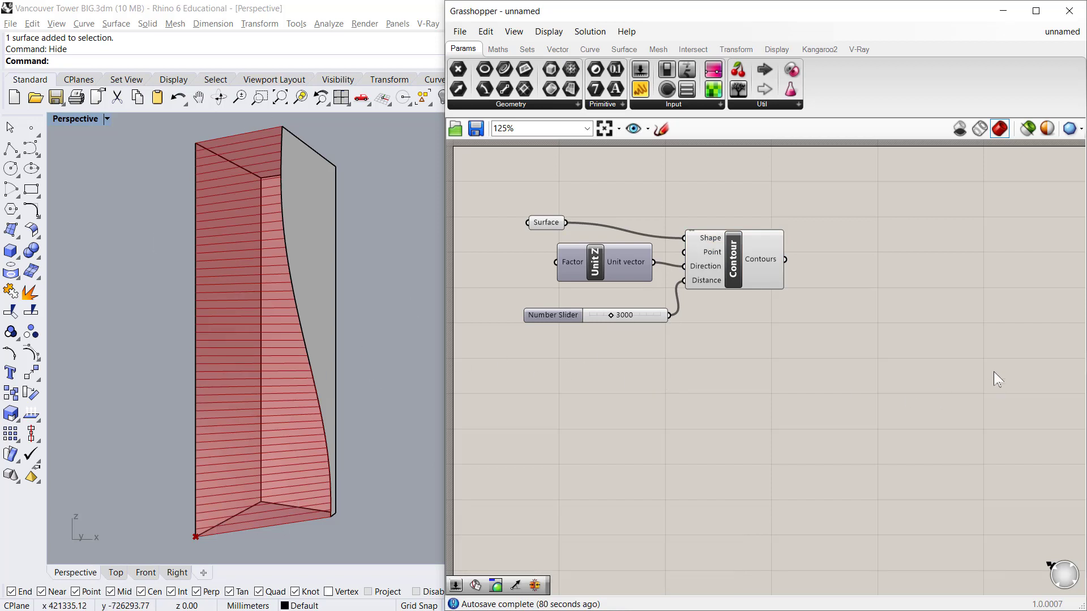
Place a Dispatch component and feed Contour's Contours output into its List input.
double_click(917, 240)
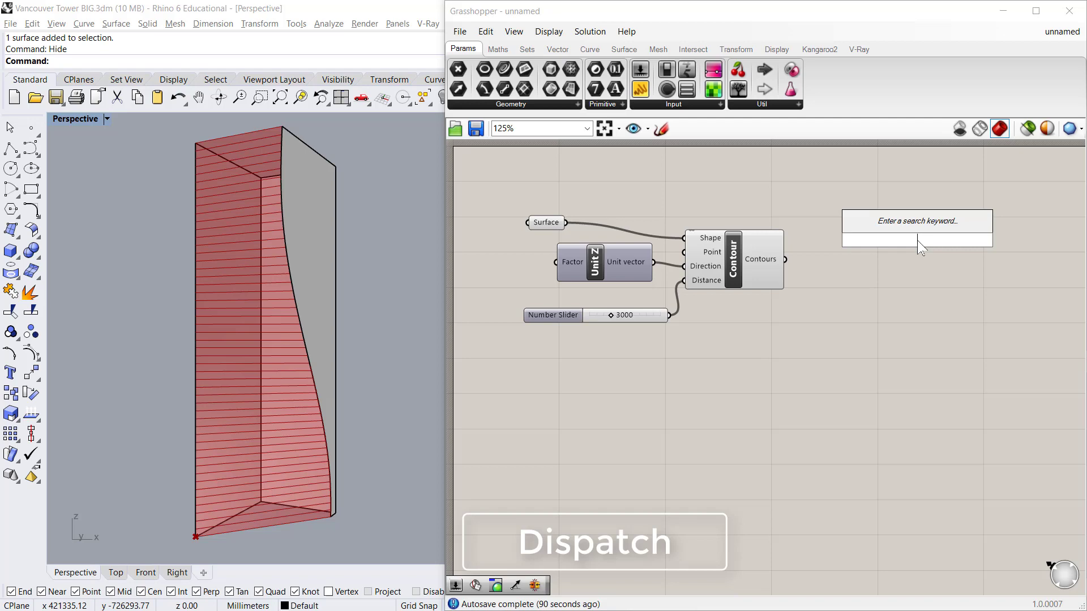
text(dispatch)
key(Return)
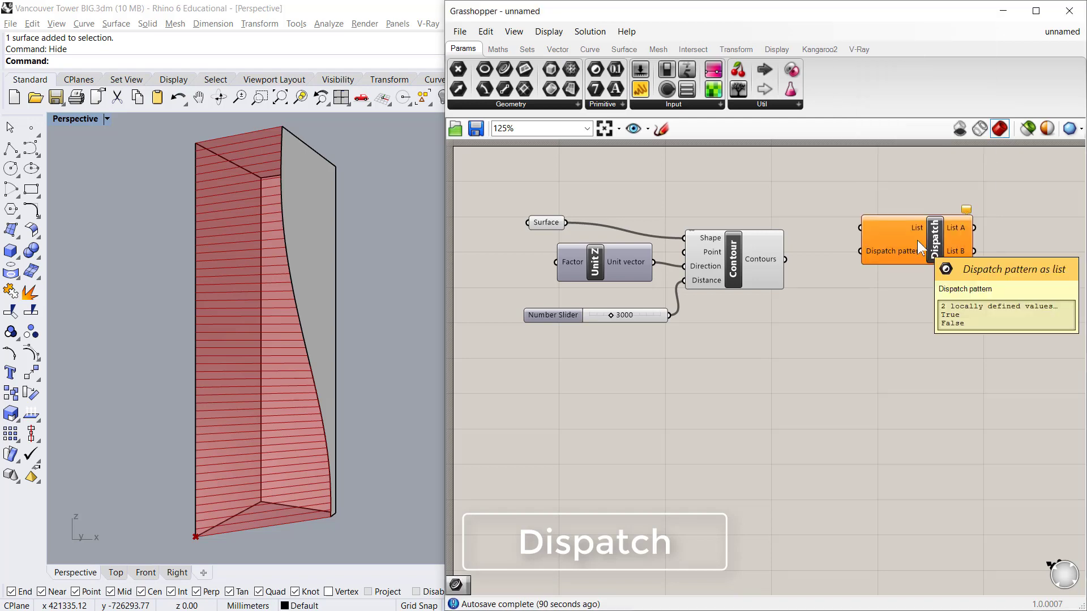
drag(860, 228, 786, 259)
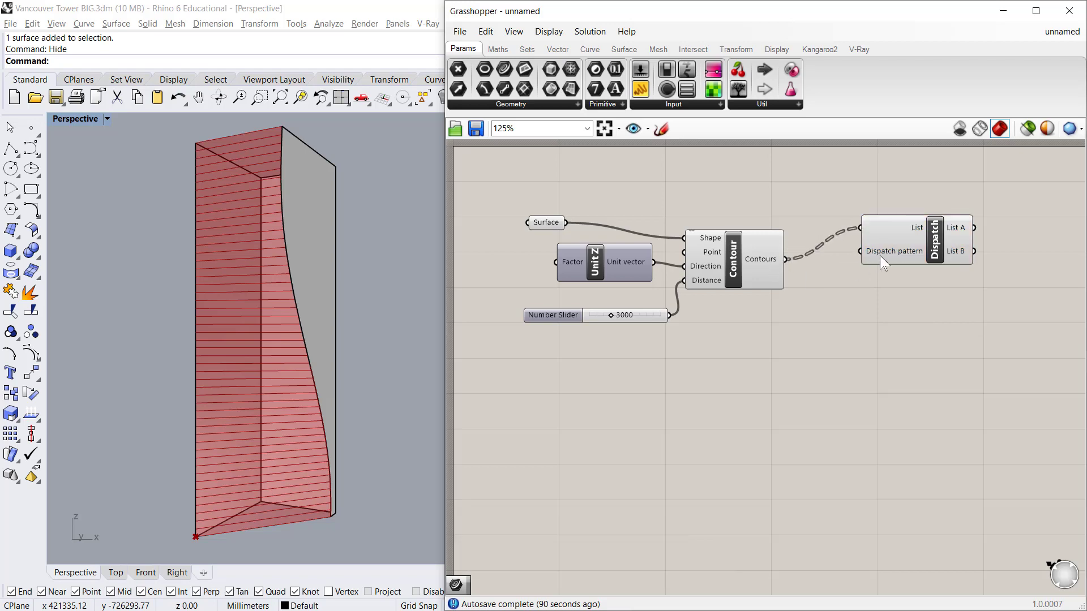
drag(879, 256, 855, 287)
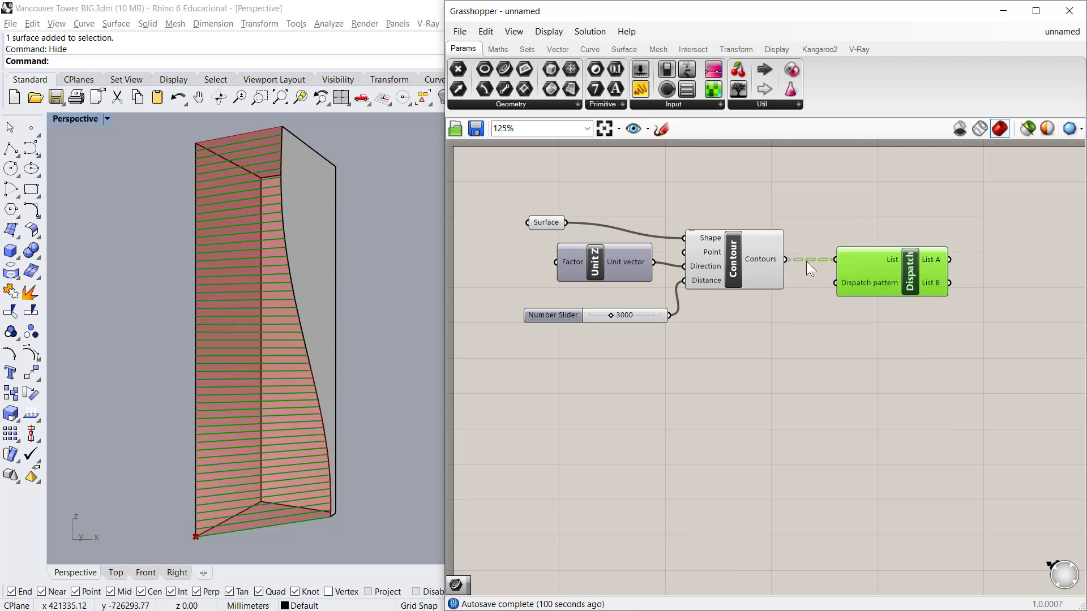
Flatten the Contours output and reposition Dispatch slightly to the right.
right_click(763, 262)
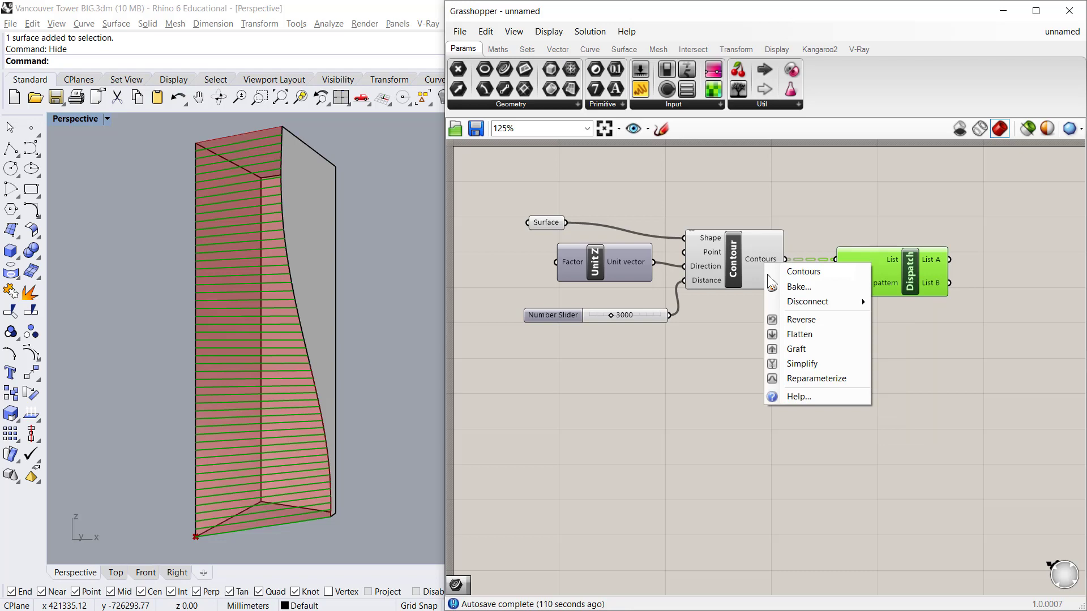
click(798, 335)
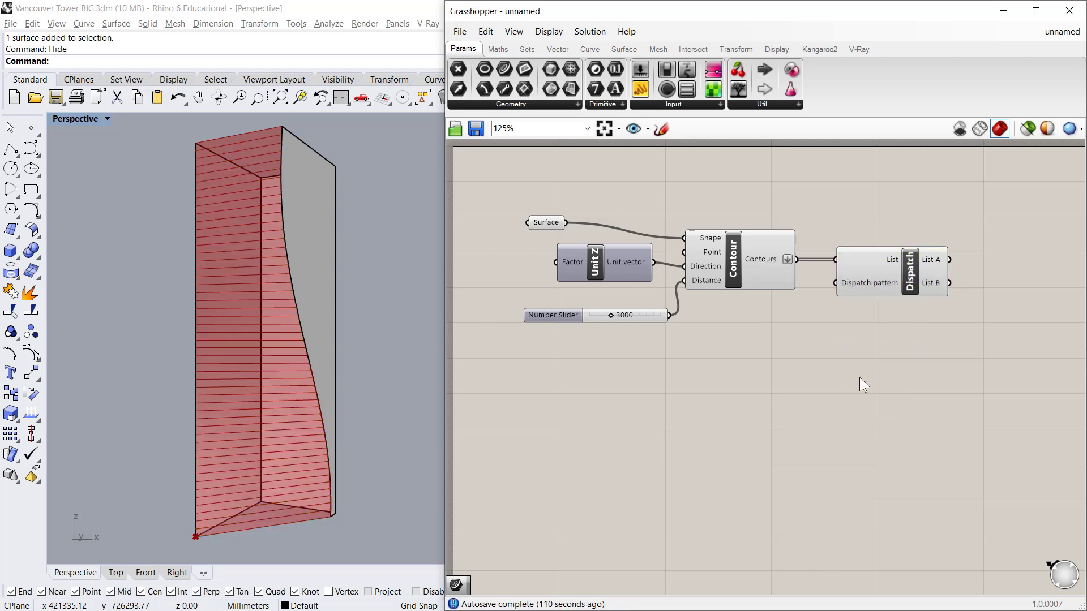
click(893, 258)
right_drag(901, 270, 673, 264)
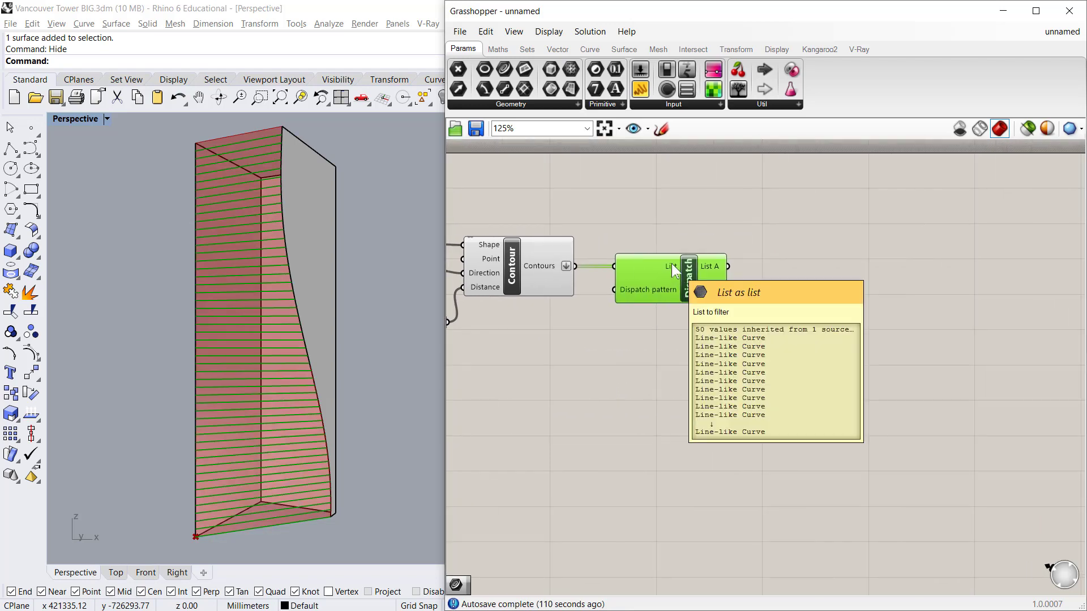
drag(671, 263, 715, 263)
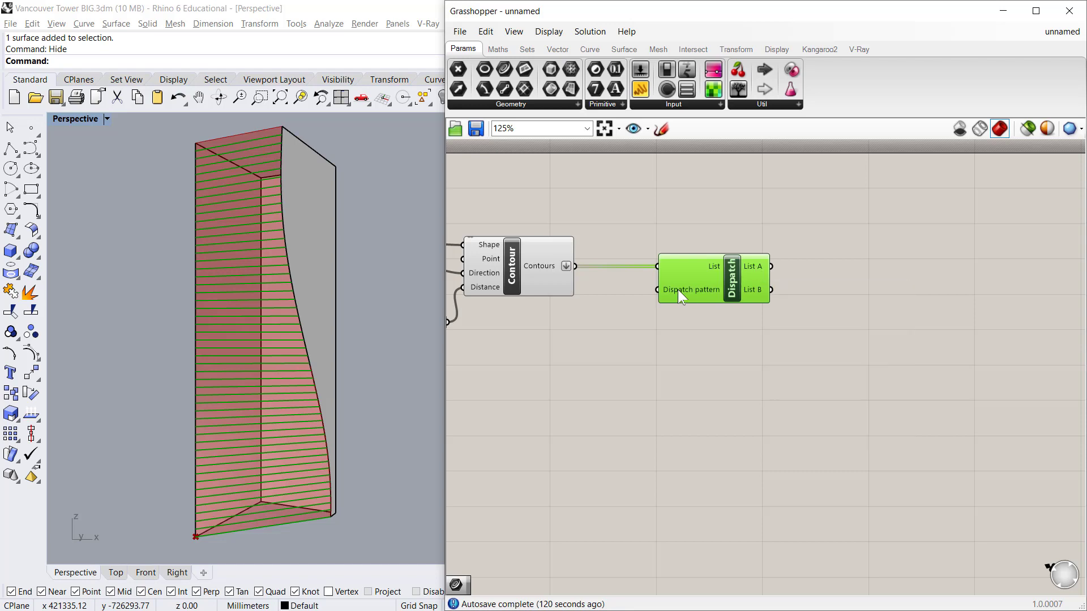
mouse_move(678, 289)
Add a Curve parameter on Dispatch's List A and rename it Curve1.
click(844, 261)
double_click(844, 257)
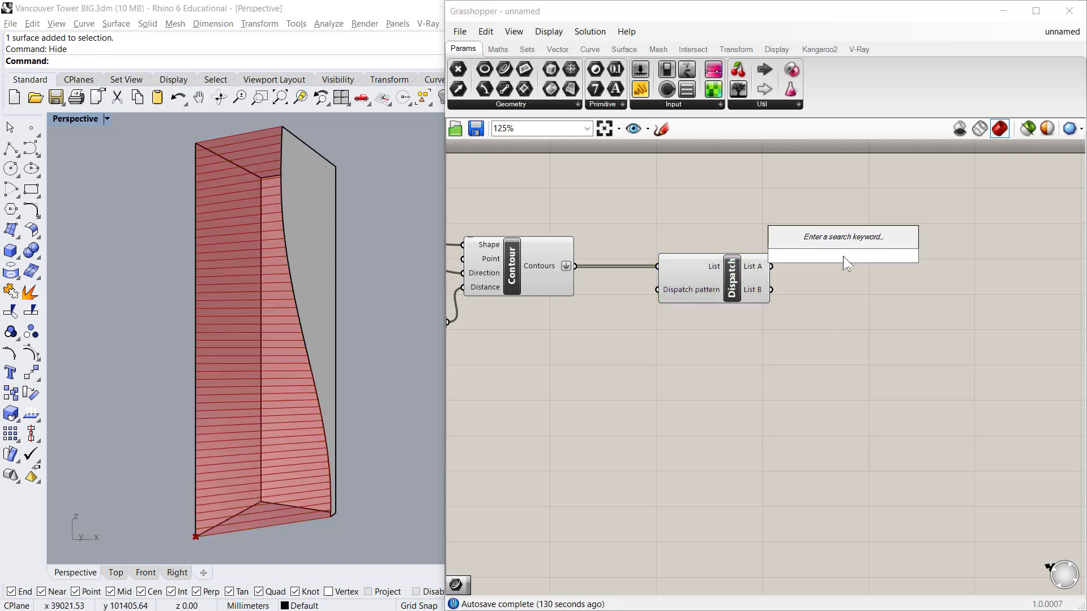
text(c)
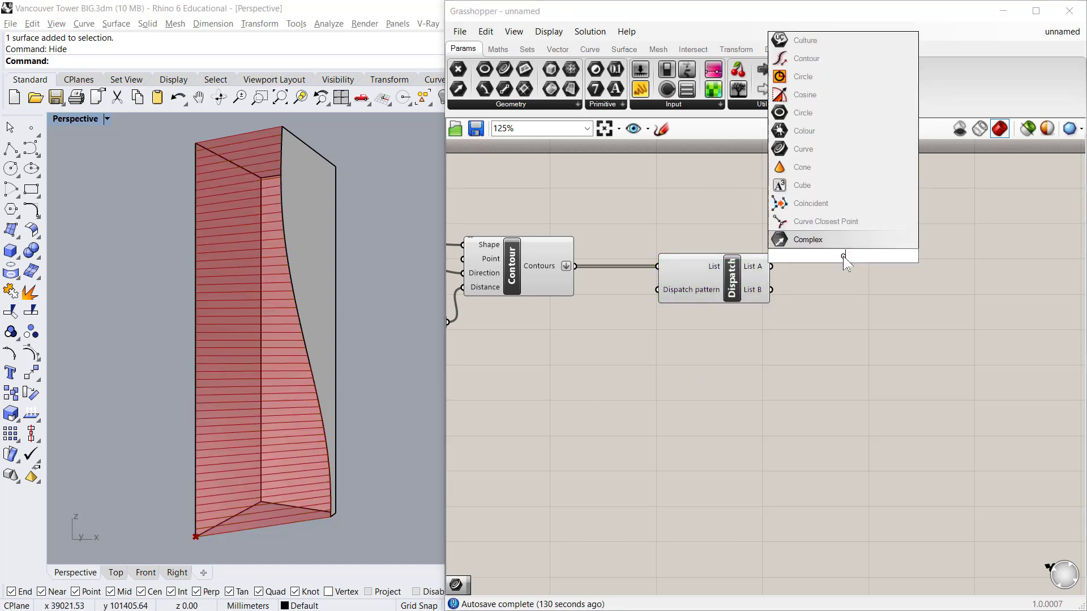
text(urve)
key(Return)
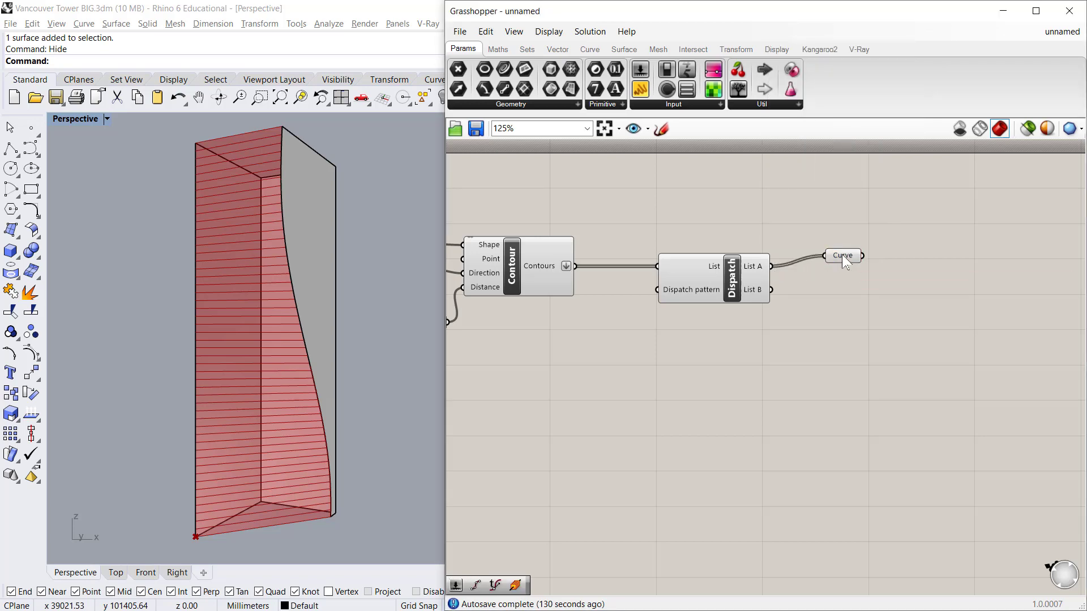
drag(841, 257, 831, 259)
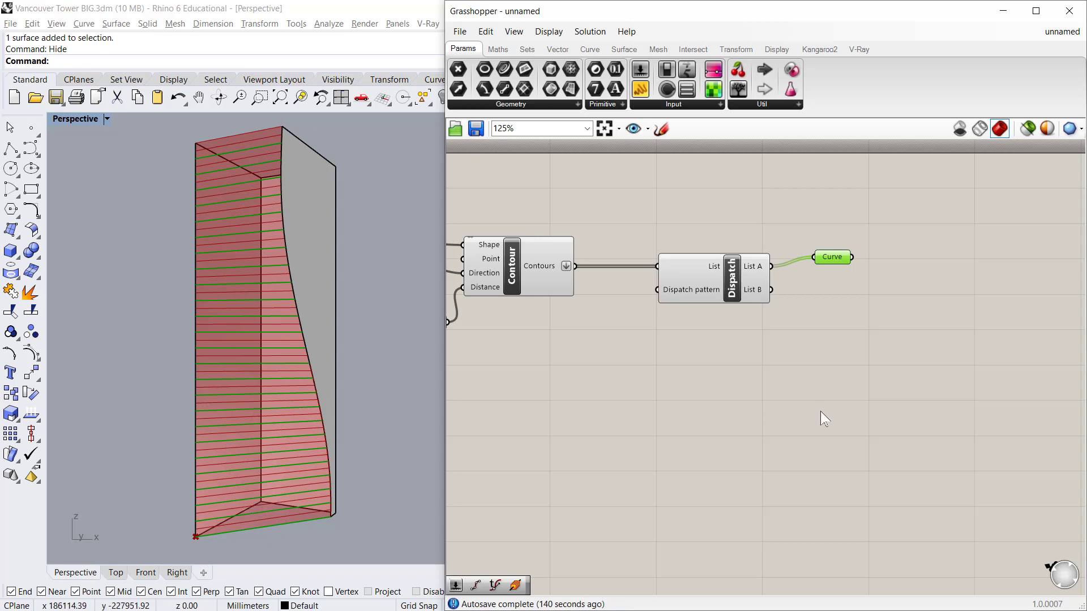
right_click(841, 259)
text(1)
click(796, 320)
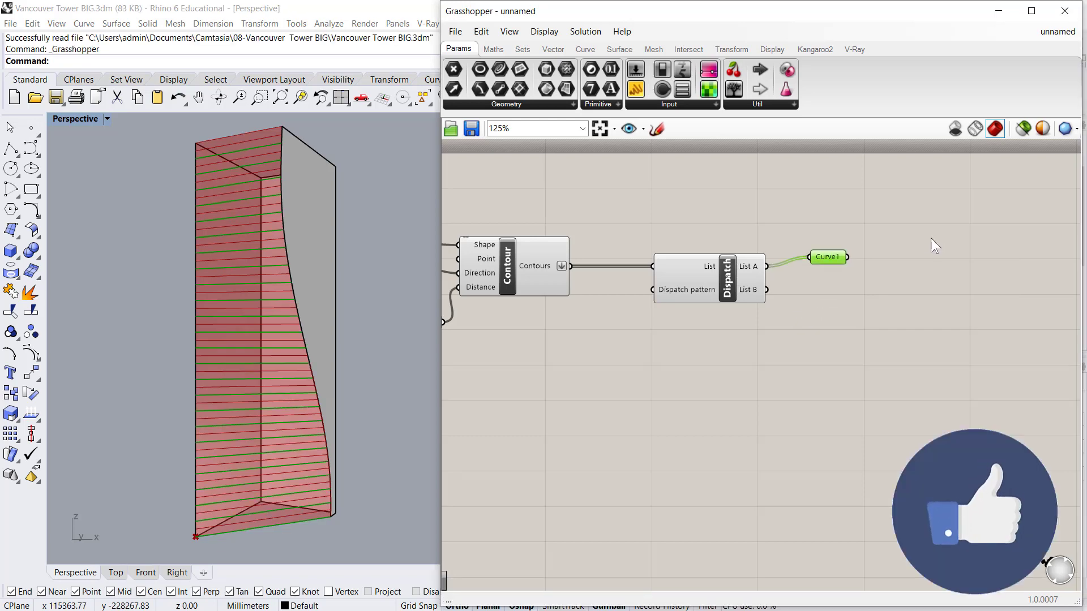
Paste a copy of Curve1 wired to List B and rename it Curve2.
key(ctrl+v)
drag(836, 265, 767, 290)
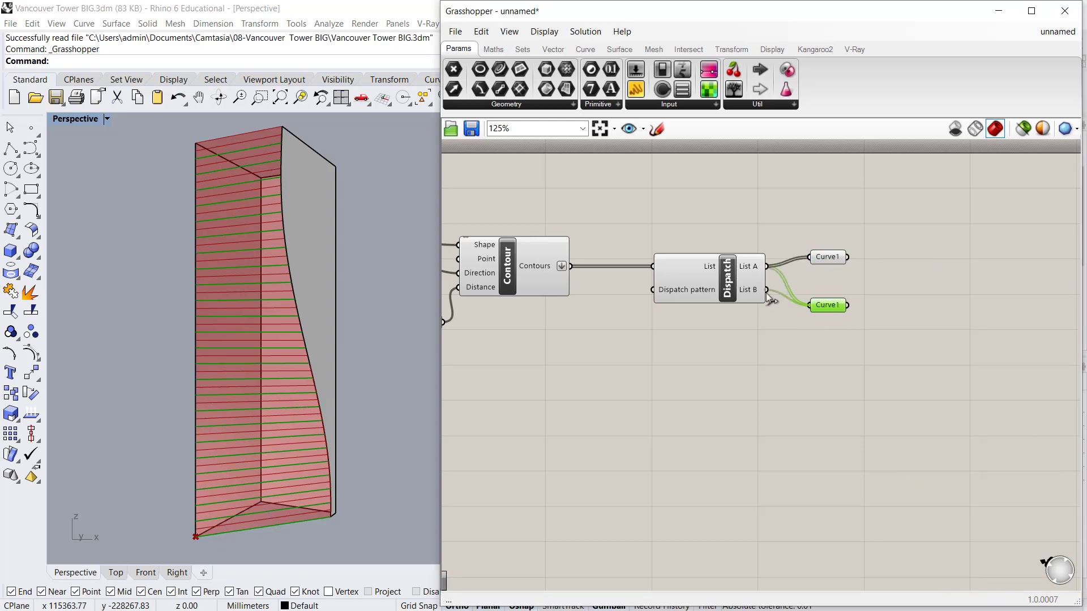
right_click(837, 307)
key(BackSpace)
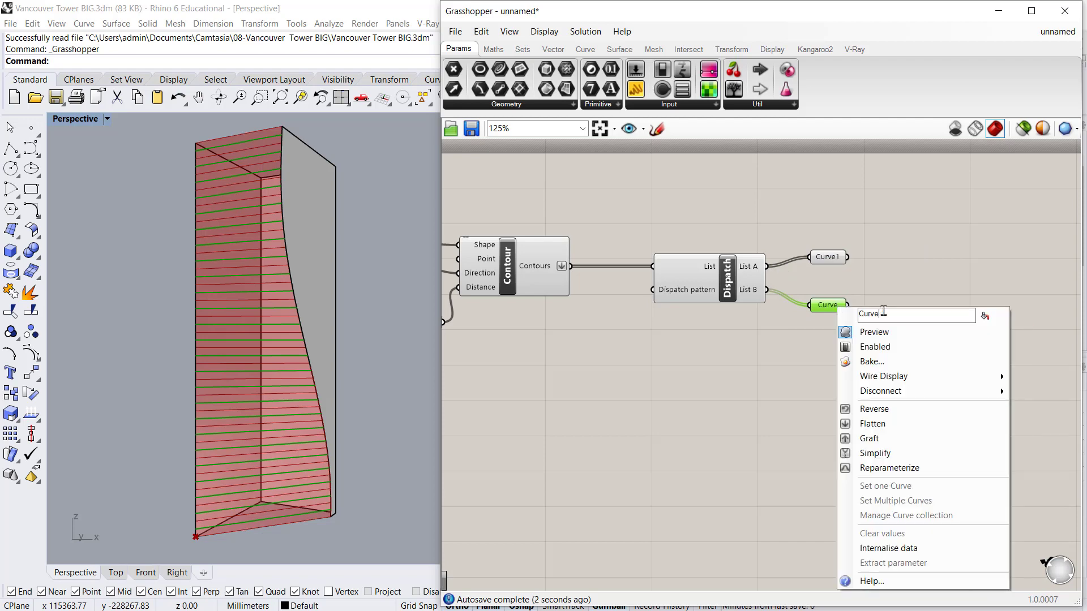
text(2)
key(Return)
click(898, 304)
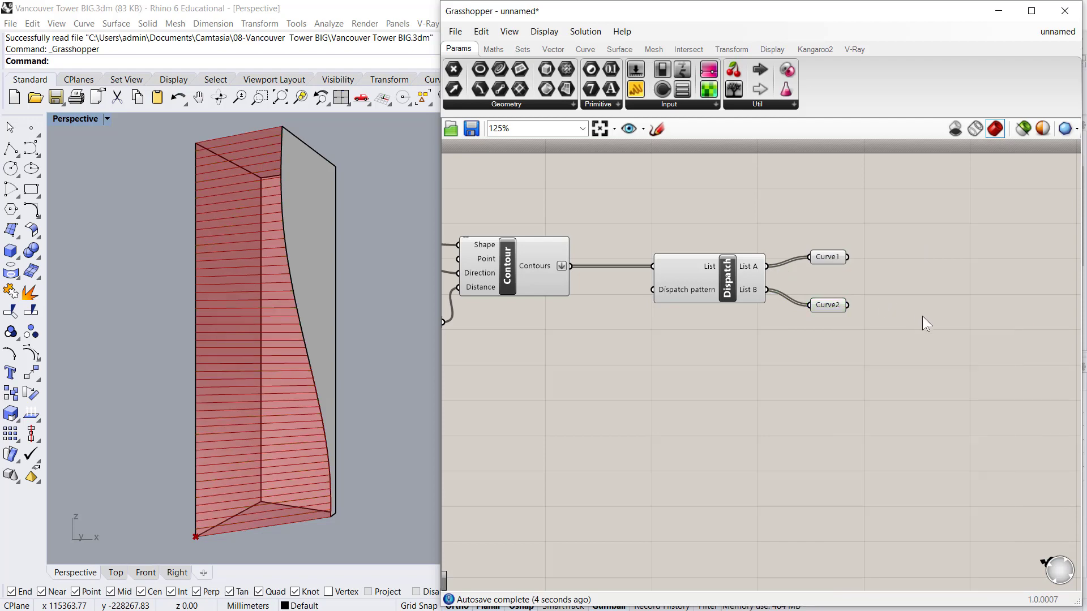
right_drag(922, 316, 783, 321)
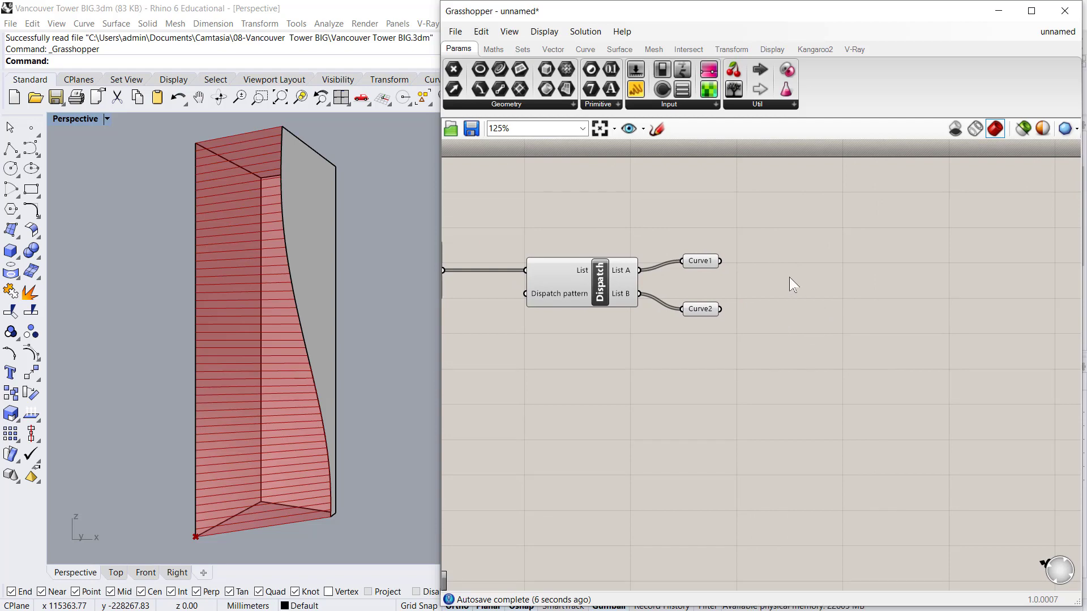
double_click(841, 236)
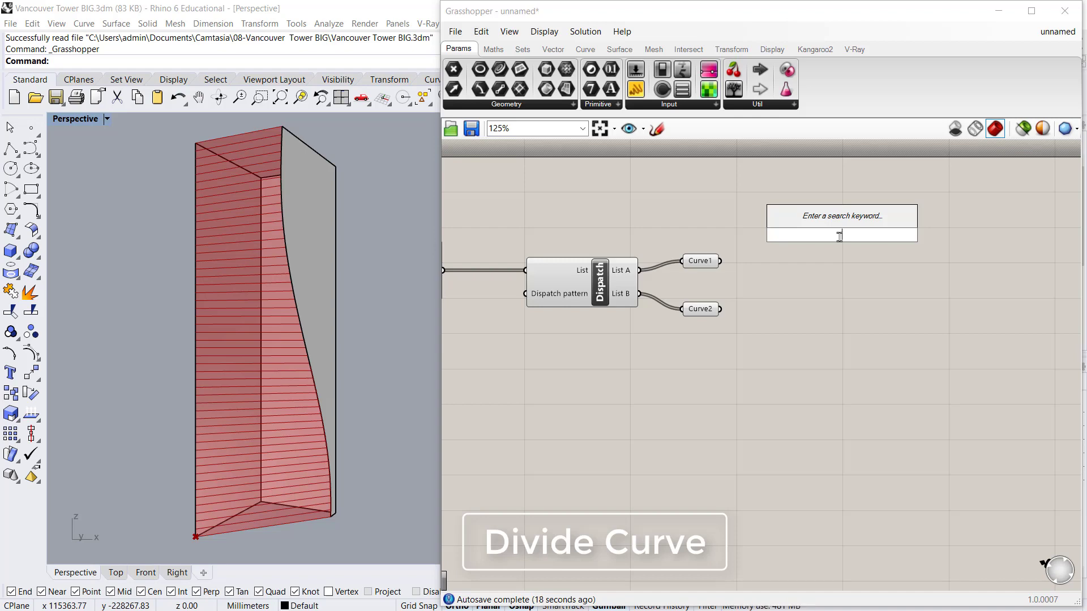
Place a Divide Curve component and wire Curve1 into its Curve input.
text(div)
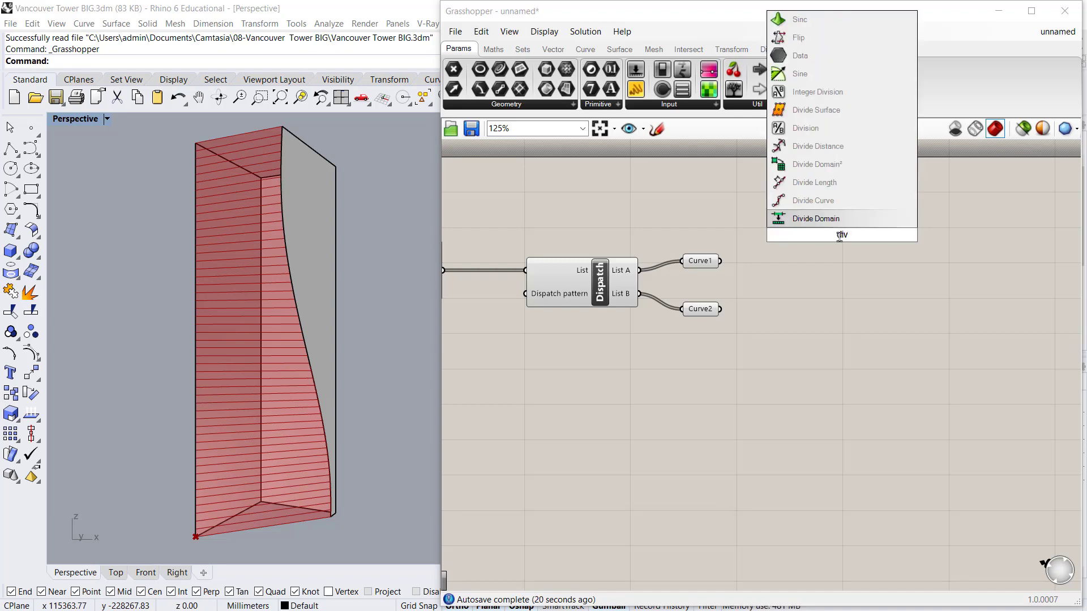
click(814, 200)
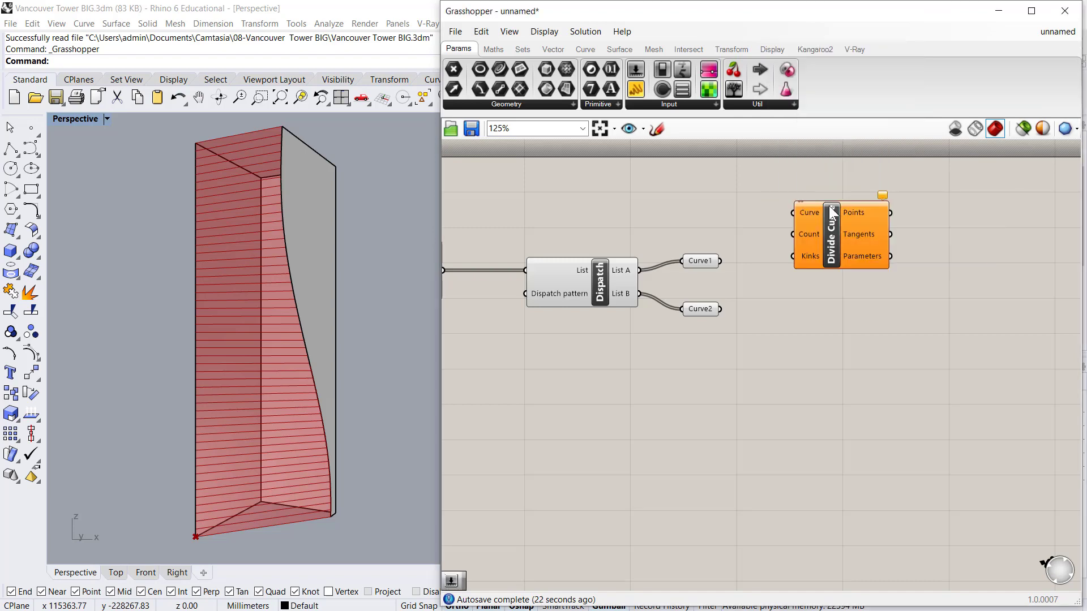
drag(719, 261, 792, 213)
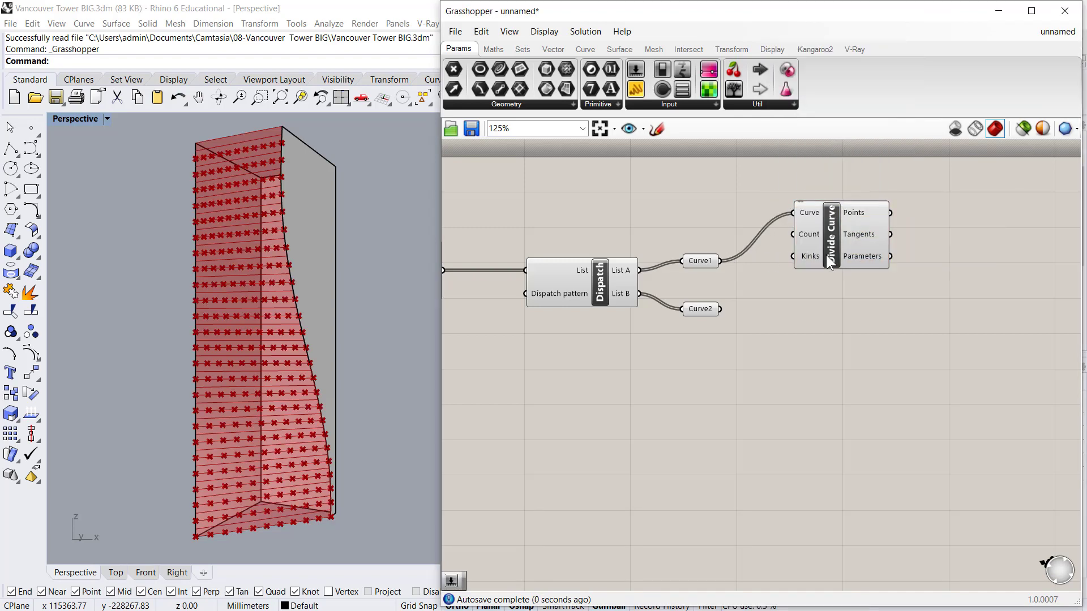
drag(826, 255, 1018, 260)
click(787, 283)
double_click(737, 186)
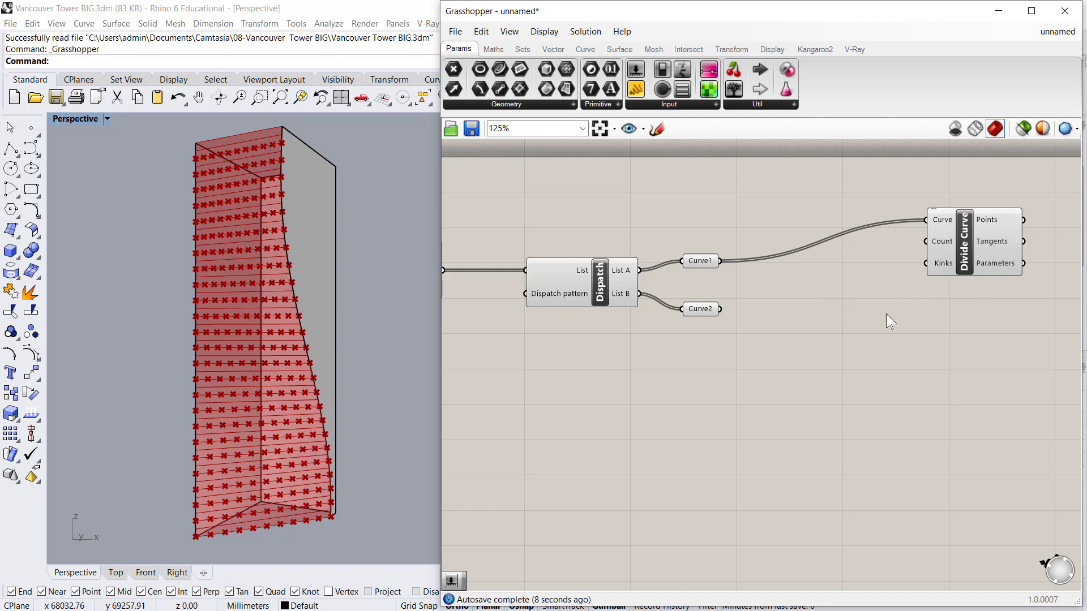
double_click(861, 298)
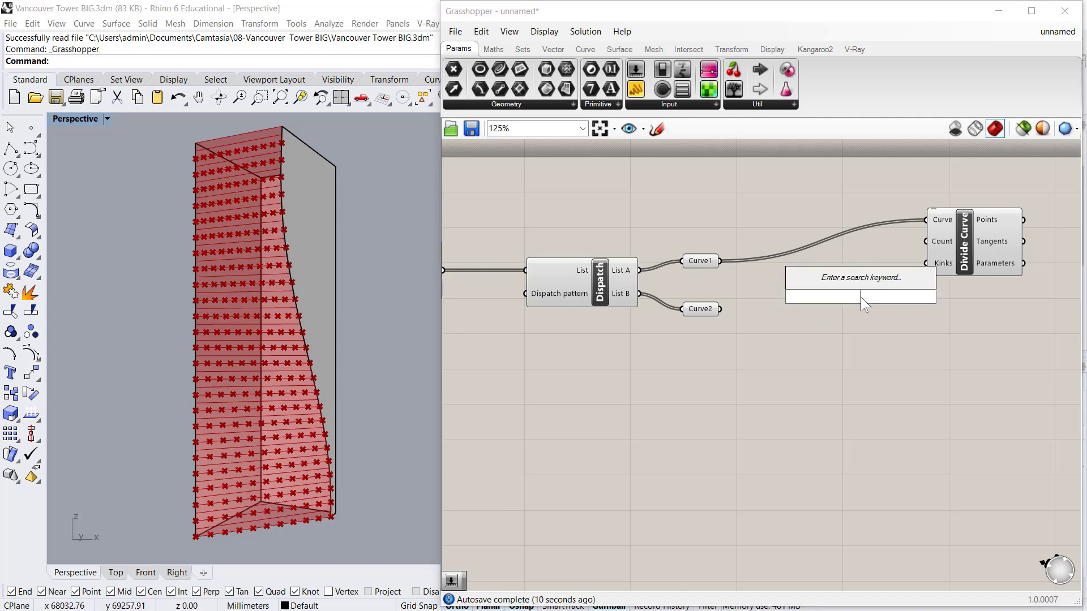
Add a Number Slider set to 6 and rename it 'Number of Divisions'.
text(6)
key(Return)
drag(856, 293, 832, 282)
right_click(831, 281)
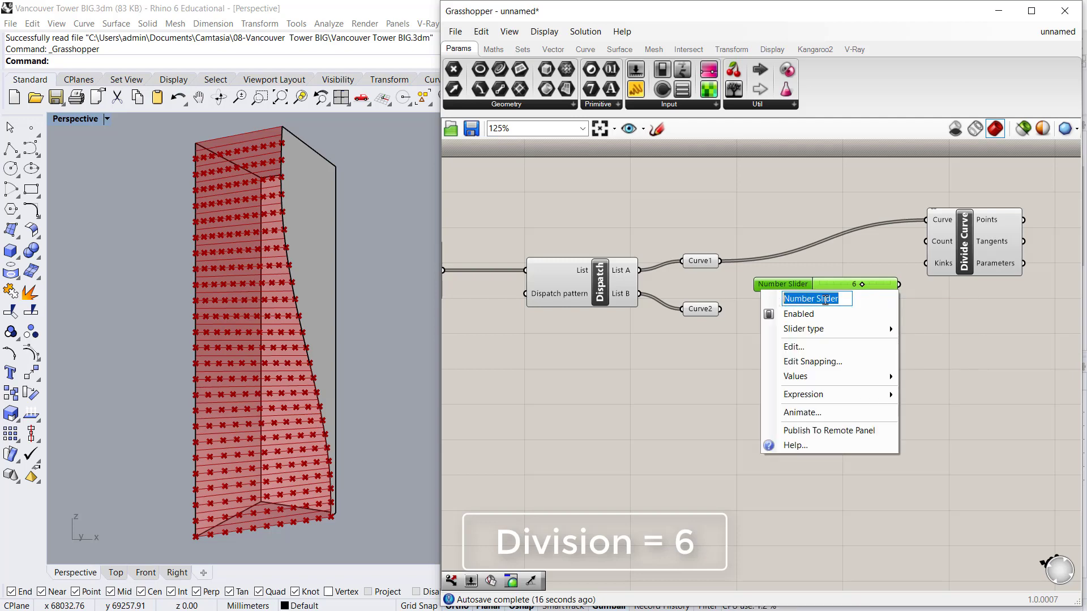
double_click(825, 299)
text(of Divisions)
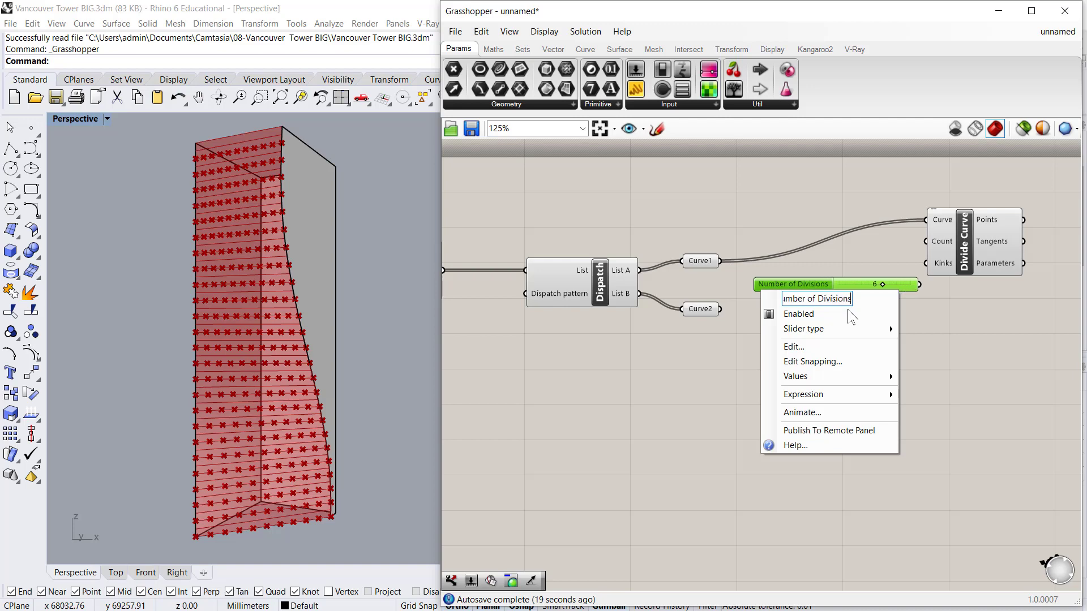
key(Return)
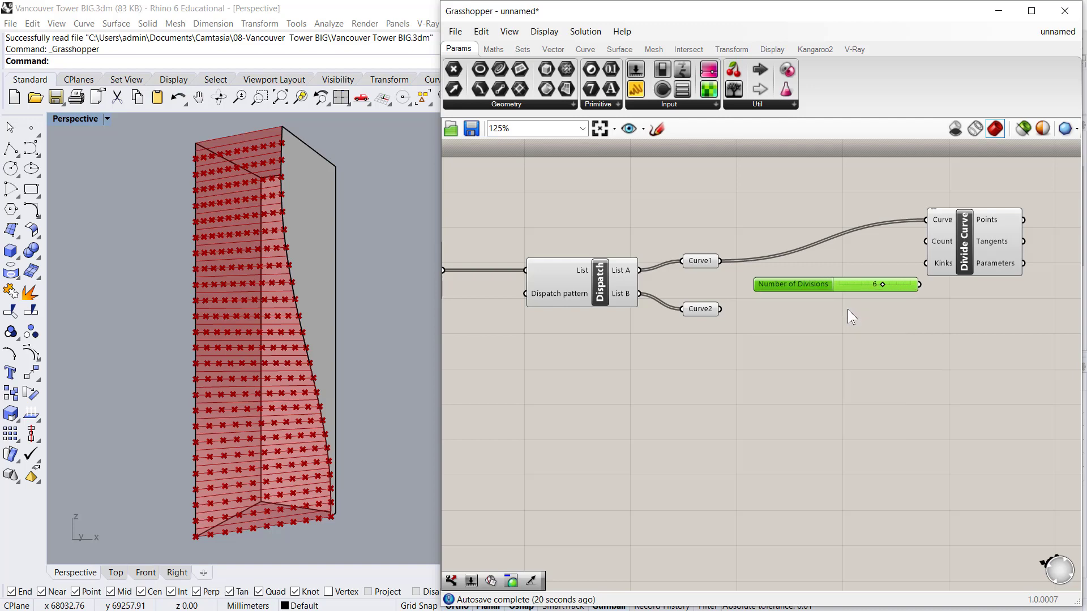
Extend the name to 'Number of Divisions per floor' and wire it to Divide Curve's Count.
drag(806, 283, 763, 197)
right_click(763, 197)
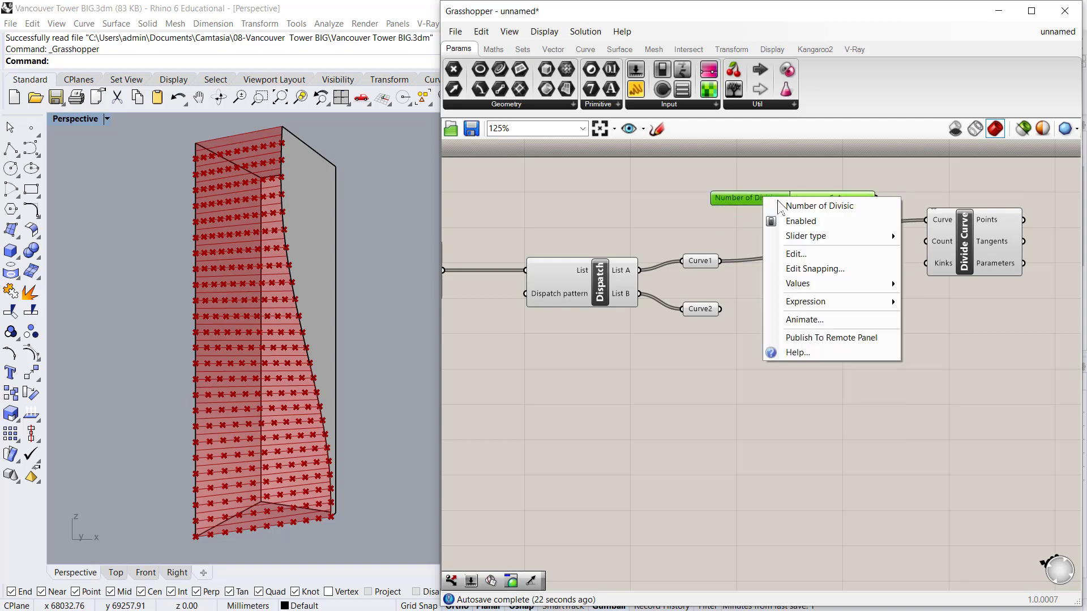
drag(826, 207, 854, 210)
click(859, 213)
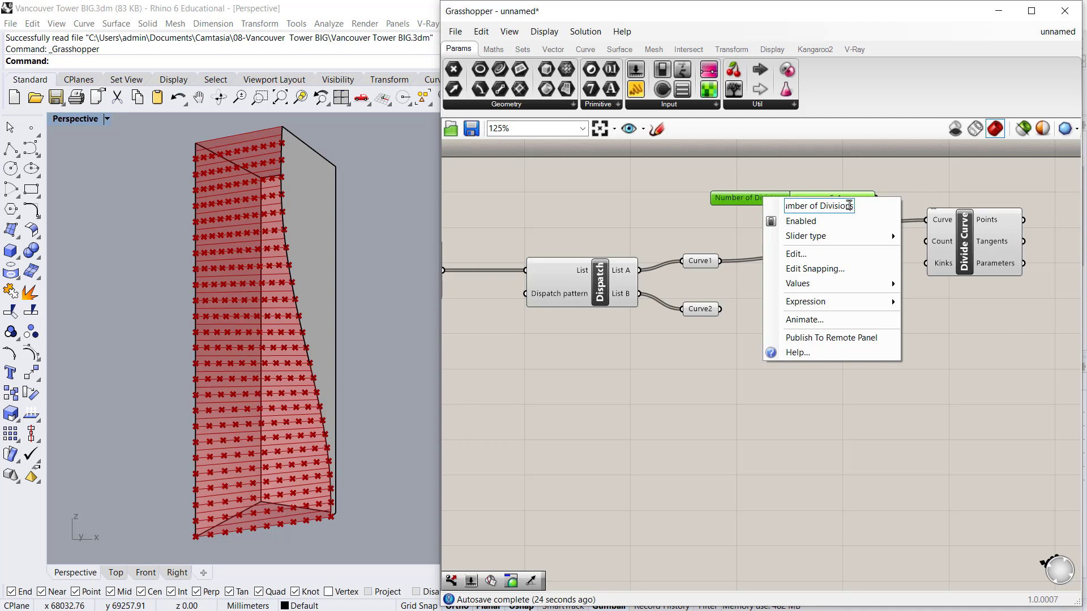
text(per floor)
key(Return)
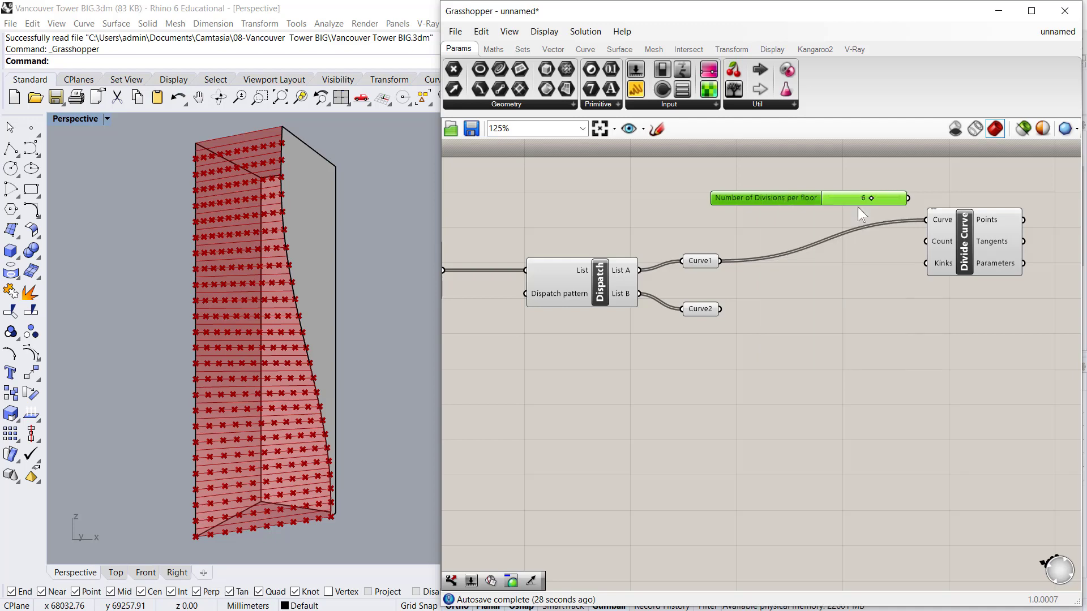
drag(907, 197, 1009, 256)
click(928, 314)
Place a Rectangle component to the right of Divide Curve.
right_drag(928, 314, 823, 291)
double_click(984, 205)
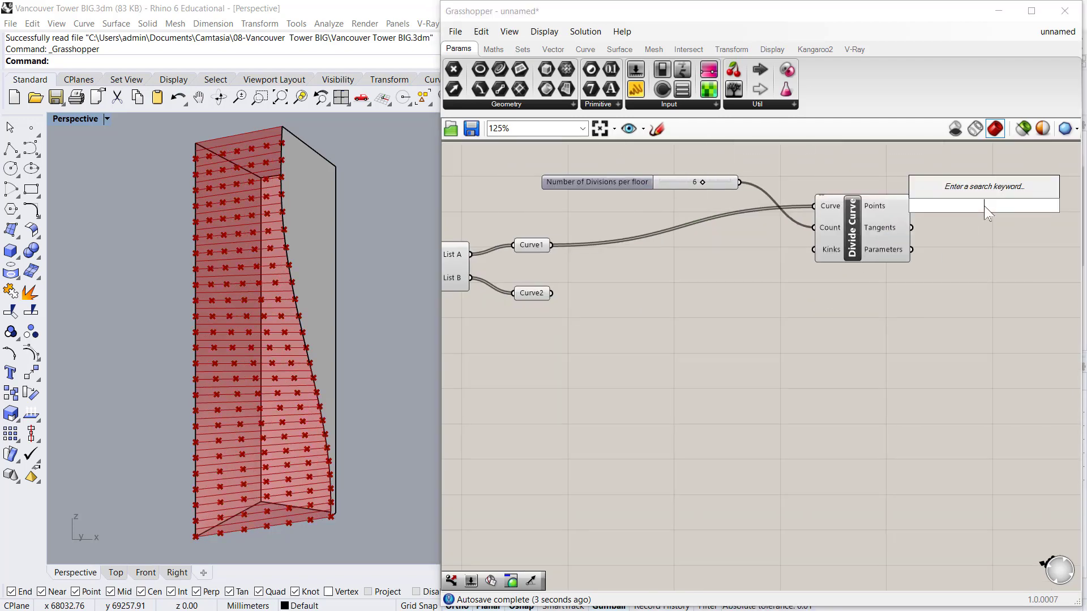
text(rec)
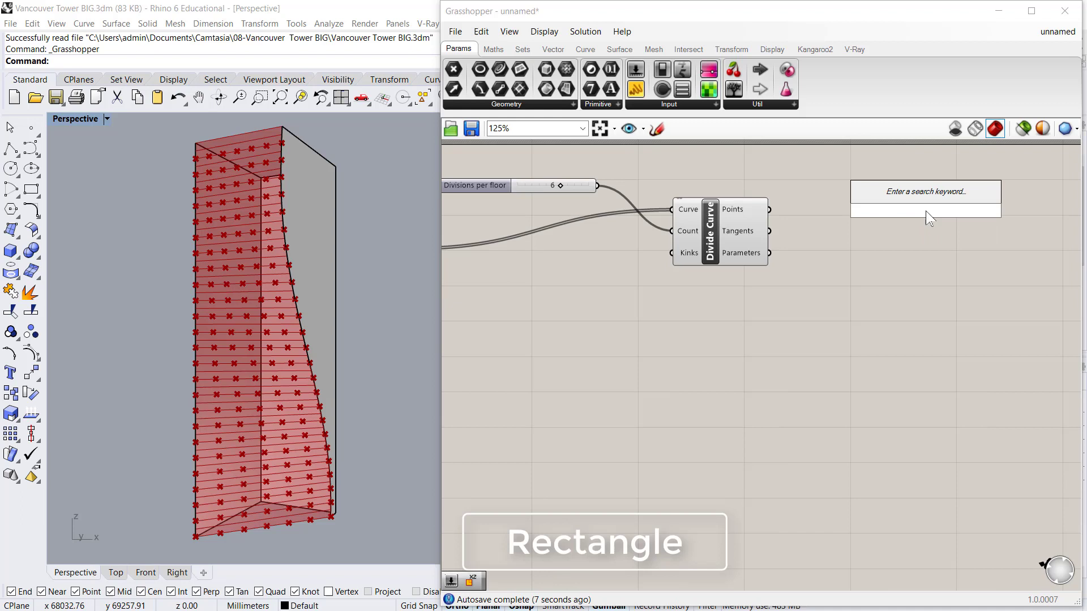
key(Up)
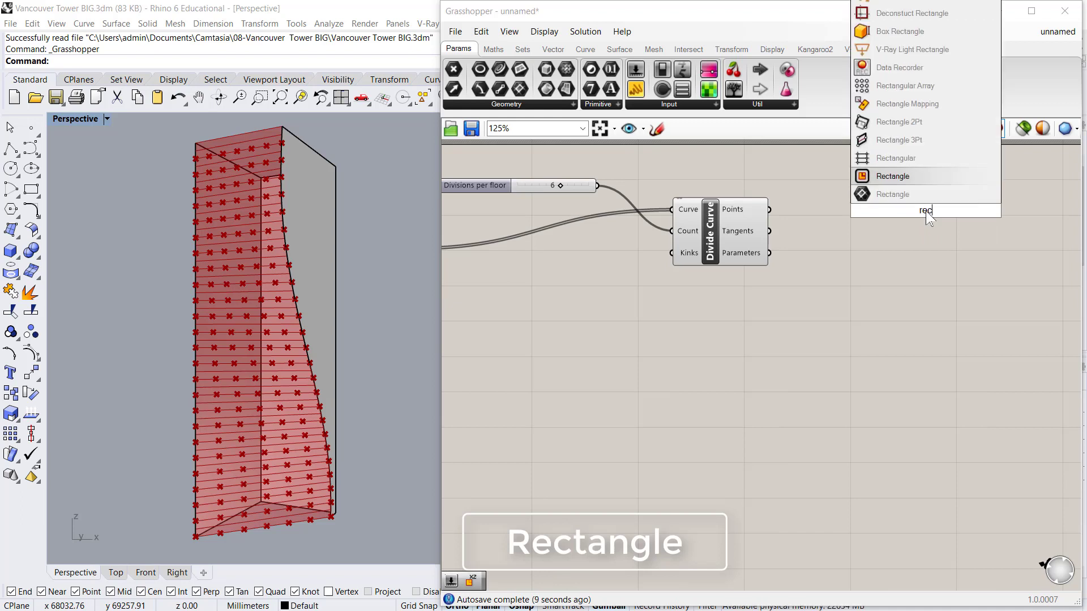
key(Return)
drag(928, 218, 946, 225)
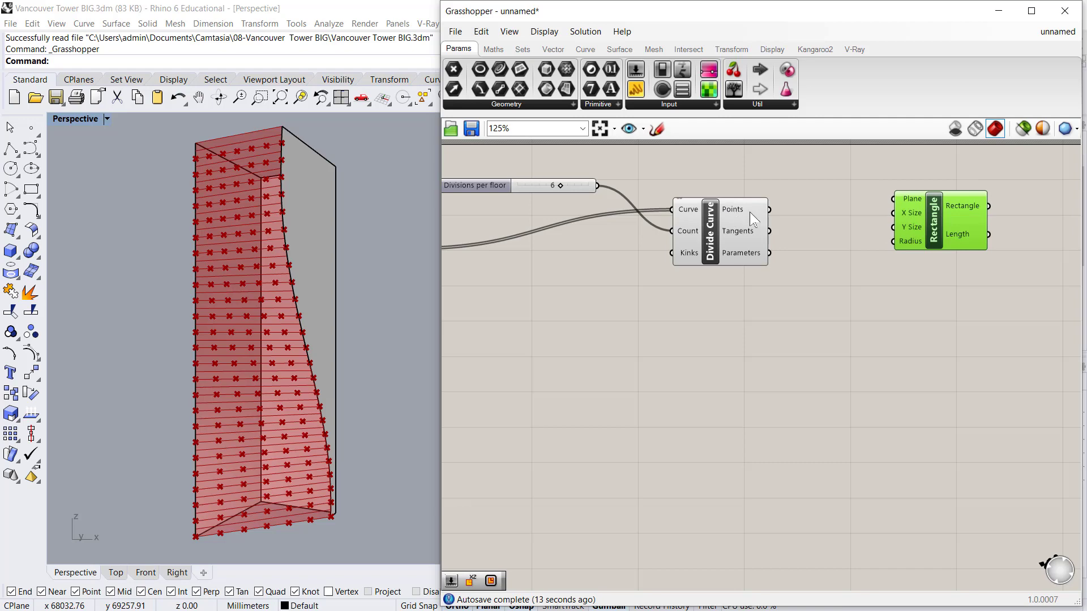
Orbit the Rhino Perspective view to the tower base and select its bottom-left corner point.
right_drag(393, 464, 342, 525)
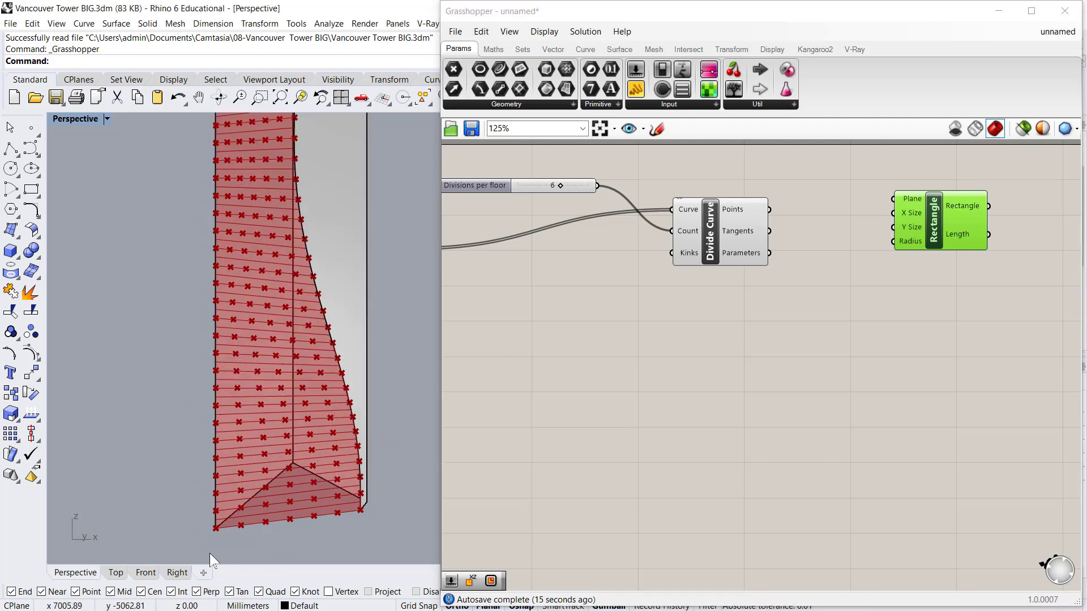
scroll(209, 553, up, 10)
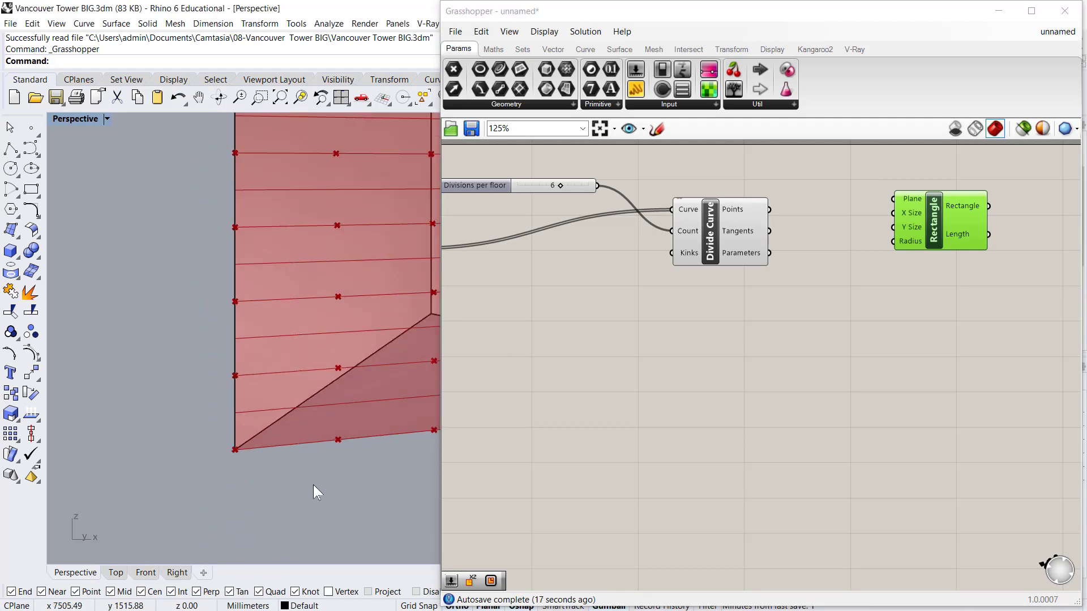
scroll(314, 485, down, 2)
click(229, 506)
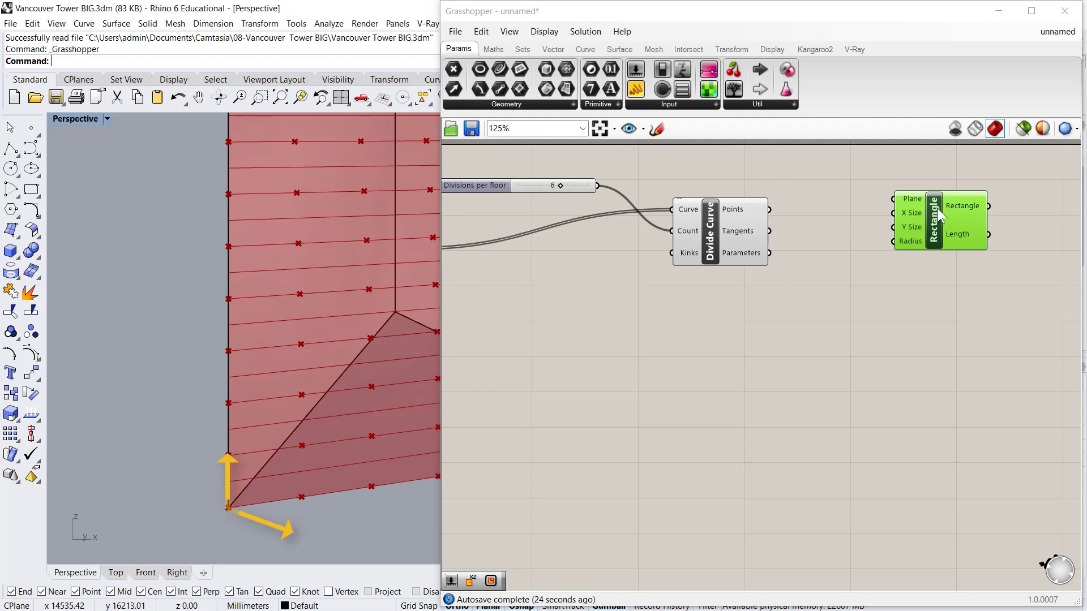
Add an XZ Plane using Divide Curve's Points as origins, feeding Rectangle's Plane input.
drag(936, 208, 978, 216)
double_click(865, 208)
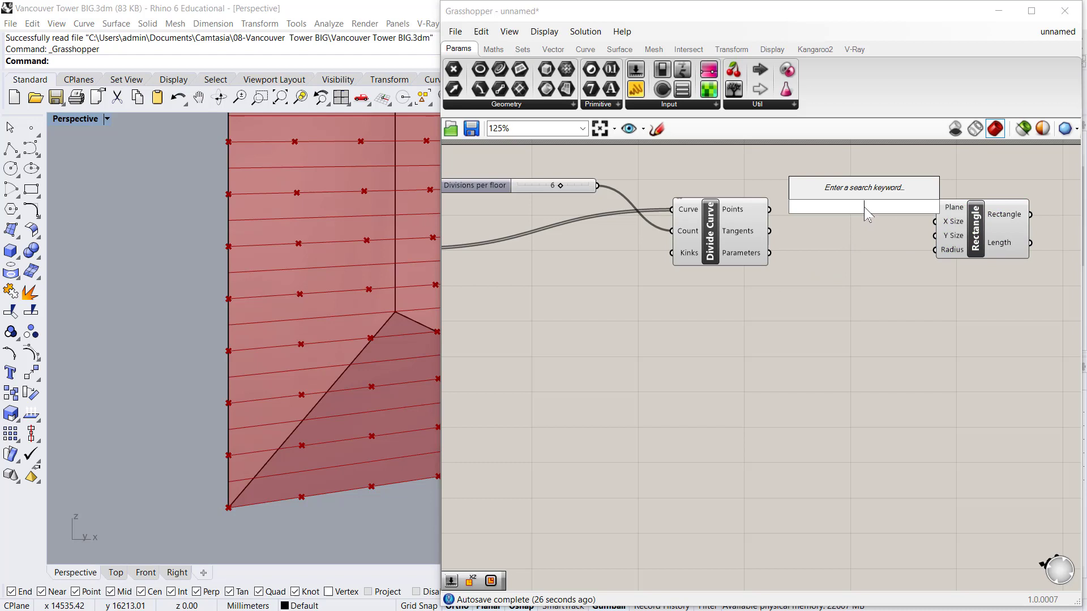
text(XZ)
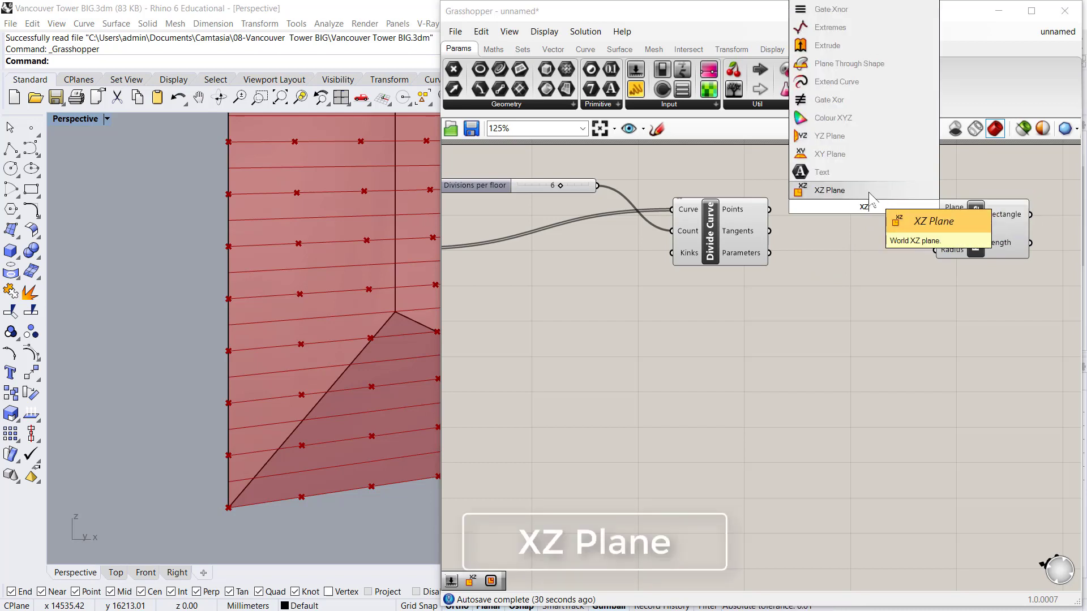
click(877, 190)
drag(825, 206, 775, 213)
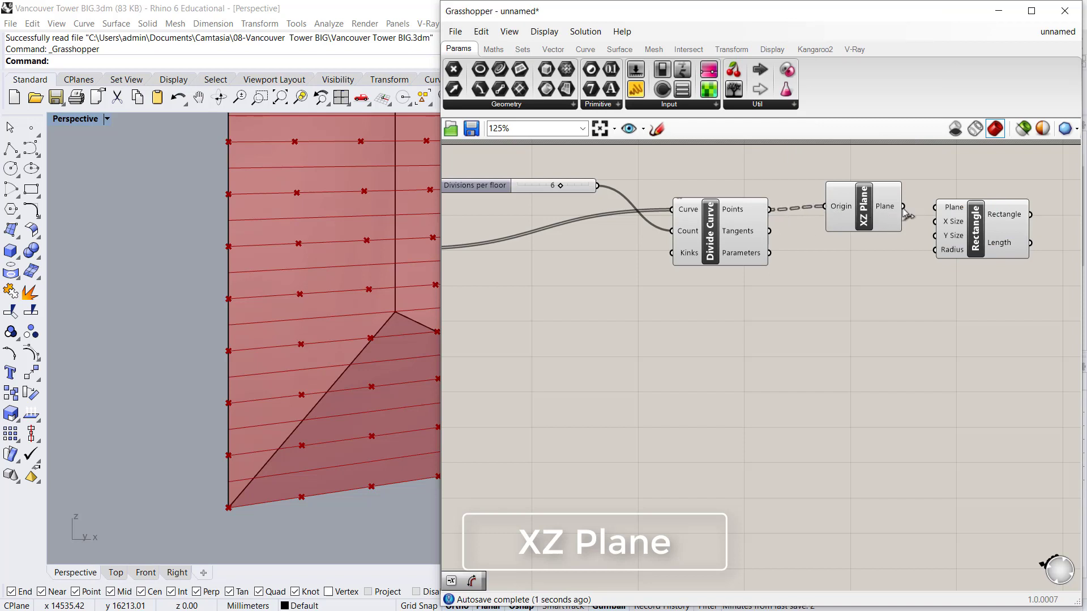
drag(905, 207, 934, 208)
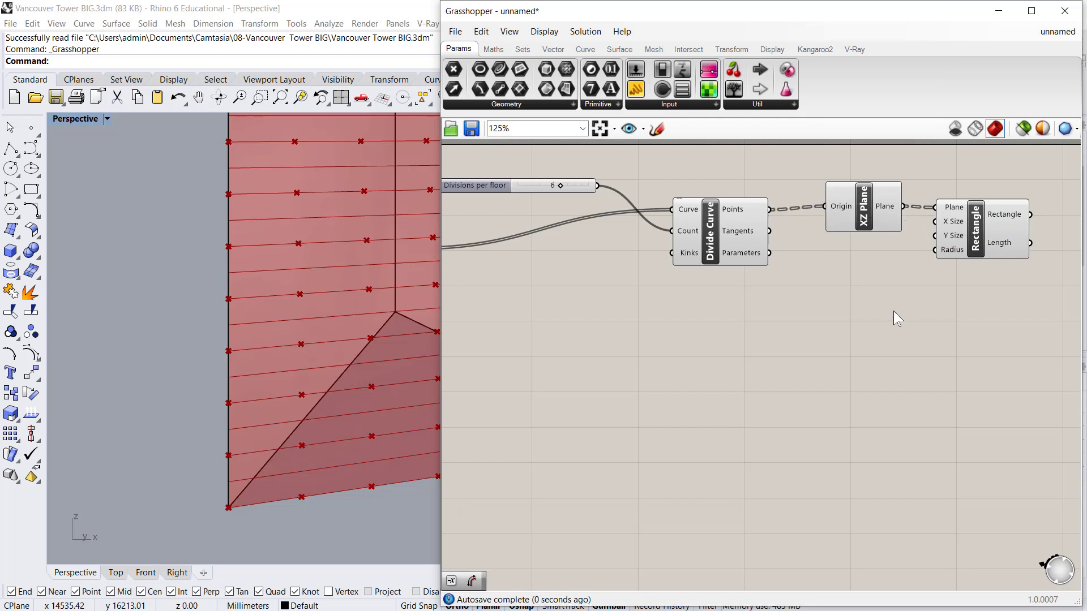
drag(991, 237, 1043, 290)
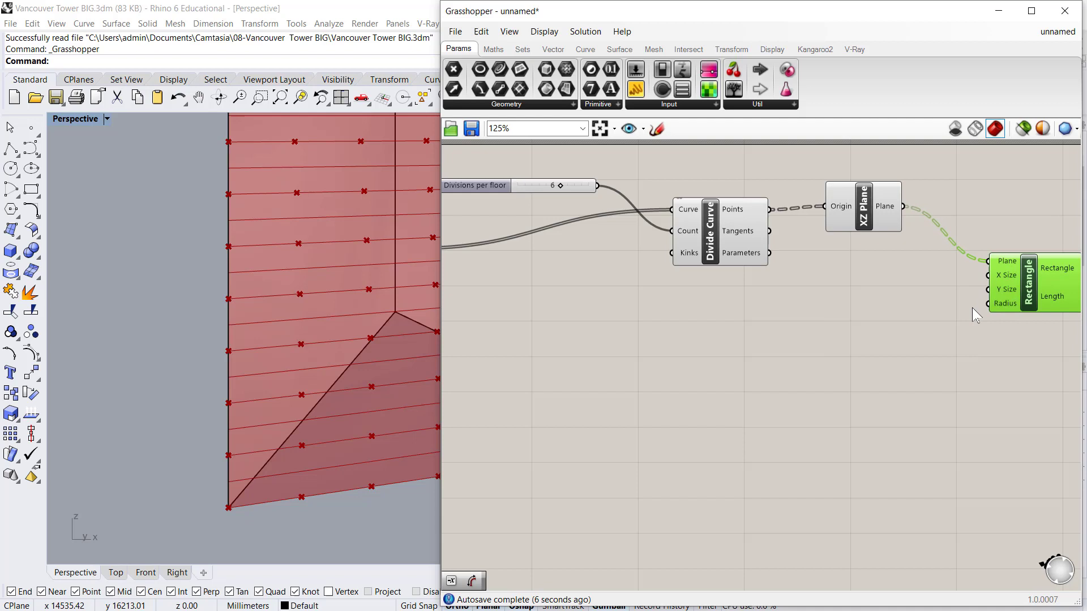
click(927, 336)
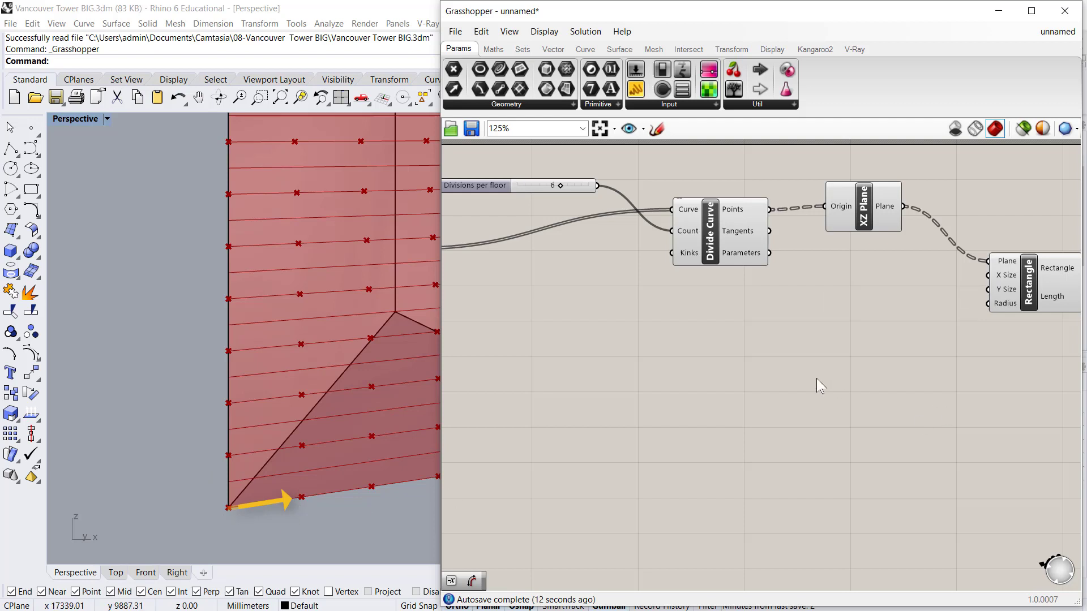
Add a Length component measuring the Curve1 floor contours.
double_click(836, 310)
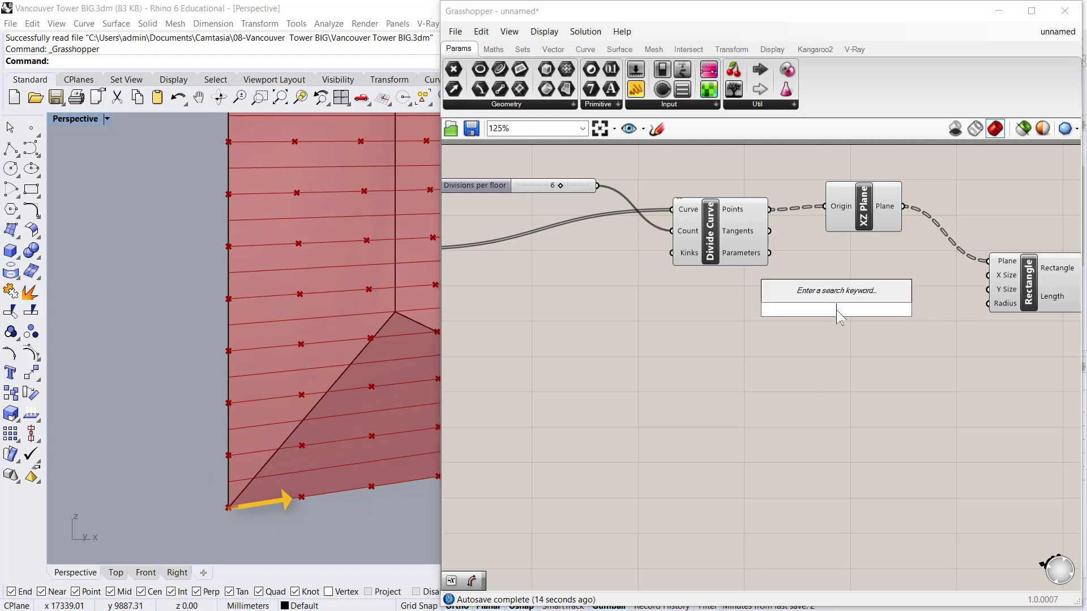
text(le)
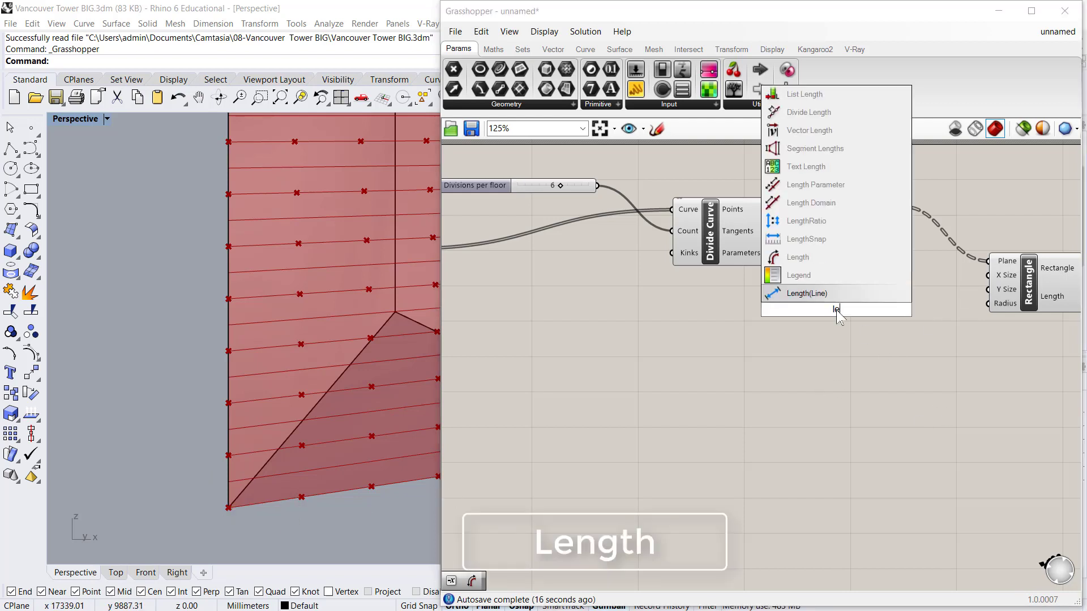
text(ngth)
key(Return)
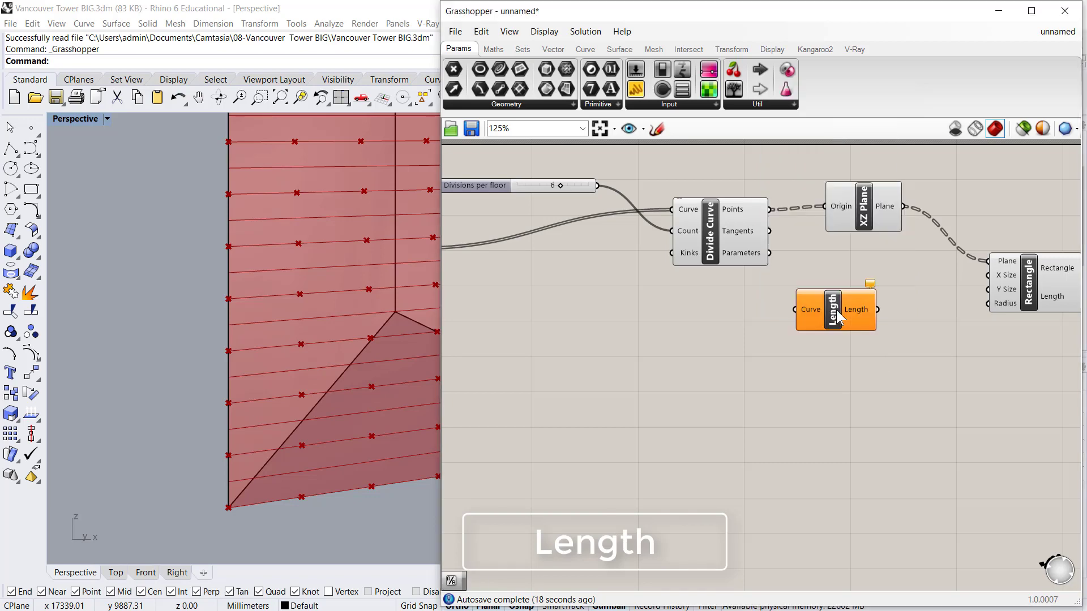
scroll(815, 320, down, 3)
drag(794, 310, 739, 240)
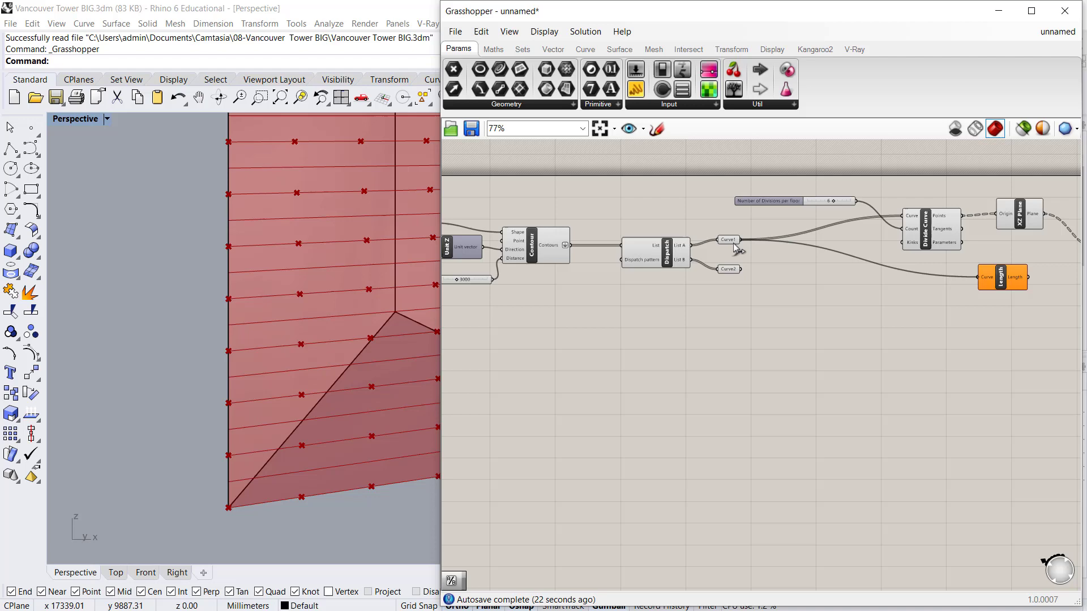
right_drag(1059, 265, 824, 277)
Divide the curve Length by the divisions slider and feed the result into Rectangle X Size.
scroll(824, 278, up, 3)
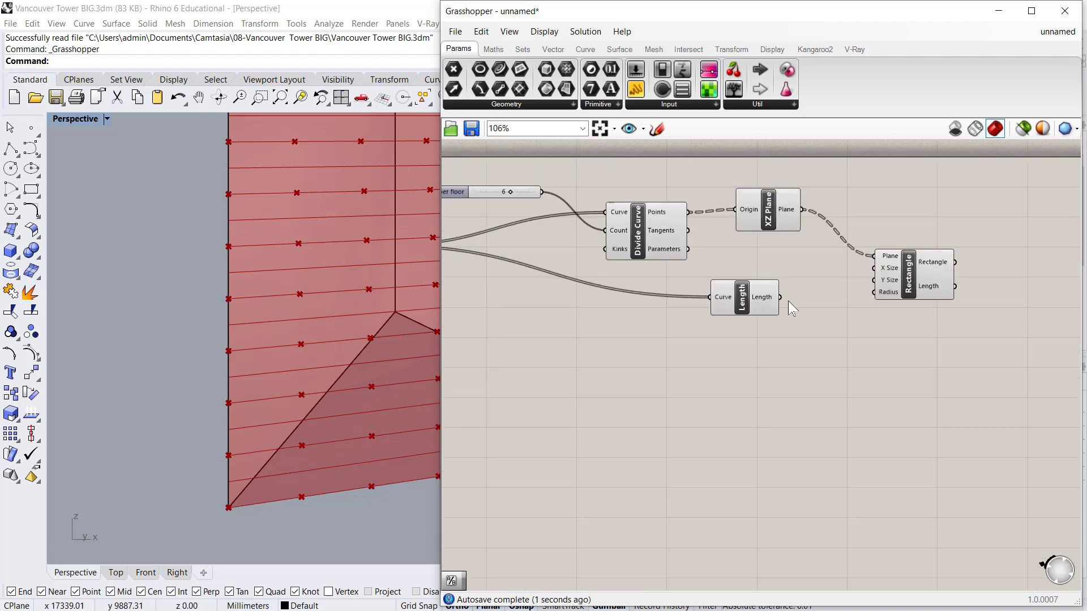
double_click(842, 293)
text(/)
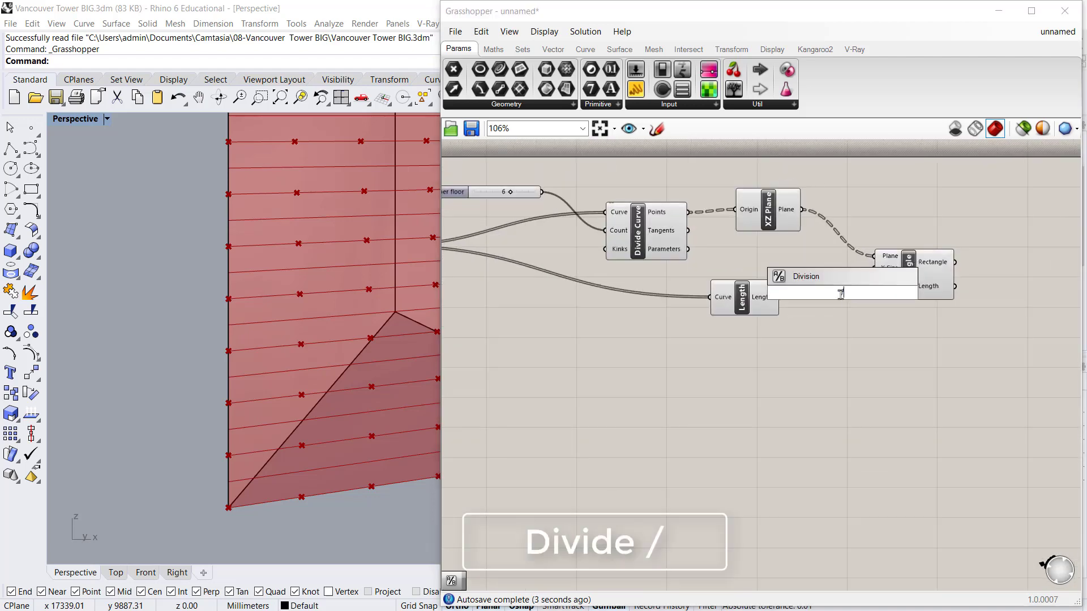
key(Return)
drag(819, 284, 541, 192)
drag(848, 305, 942, 306)
Wire the 3000 floor-spacing slider into Rectangle's Y Size as the panel height.
double_click(804, 405)
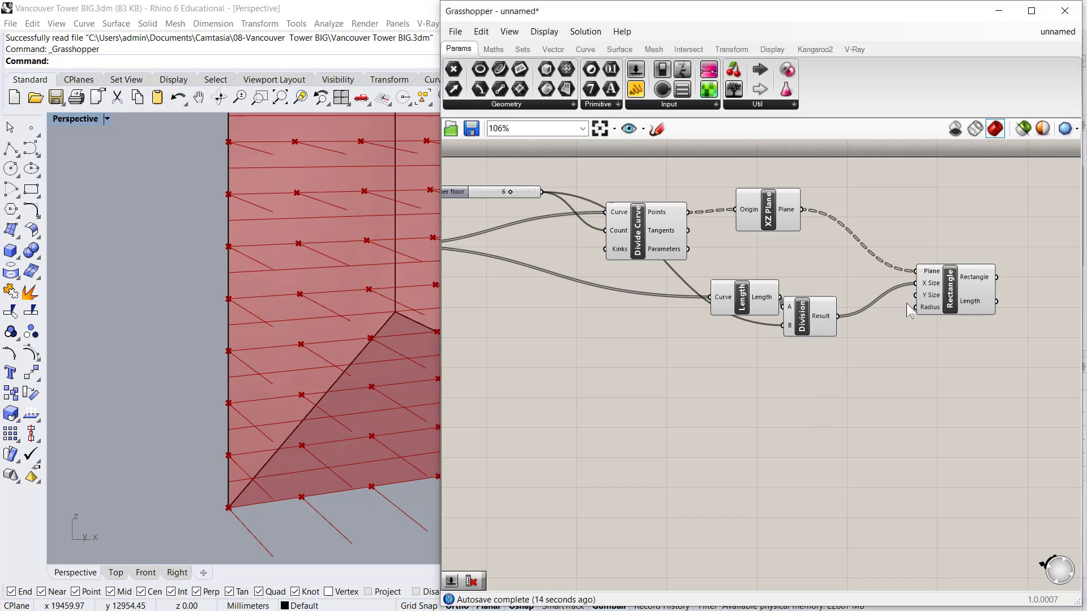
drag(917, 304, 942, 378)
scroll(853, 395, down, 3)
scroll(671, 346, up, 4)
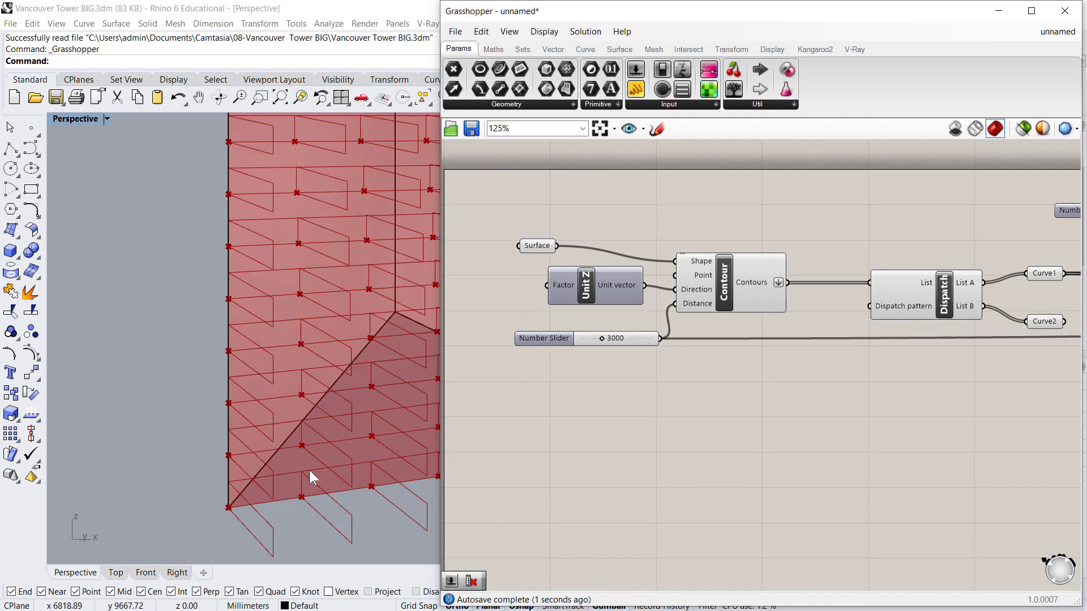
right_drag(309, 470, 314, 240)
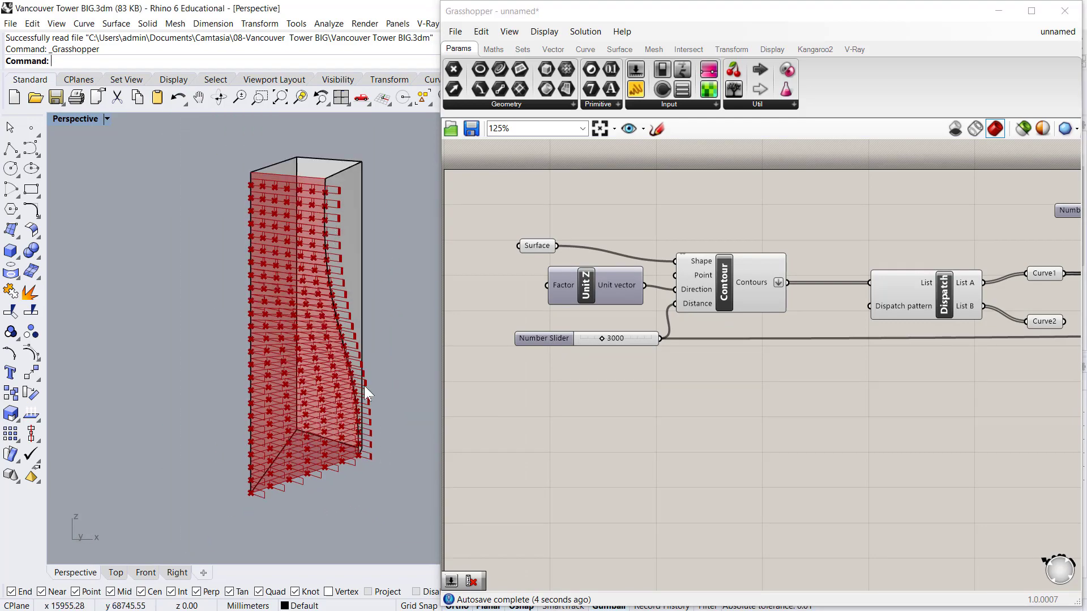
Orbit and zoom around the tower in Rhino to inspect the rectangle panels.
right_drag(365, 386, 341, 372)
scroll(270, 388, up, 3)
scroll(723, 384, down, 2)
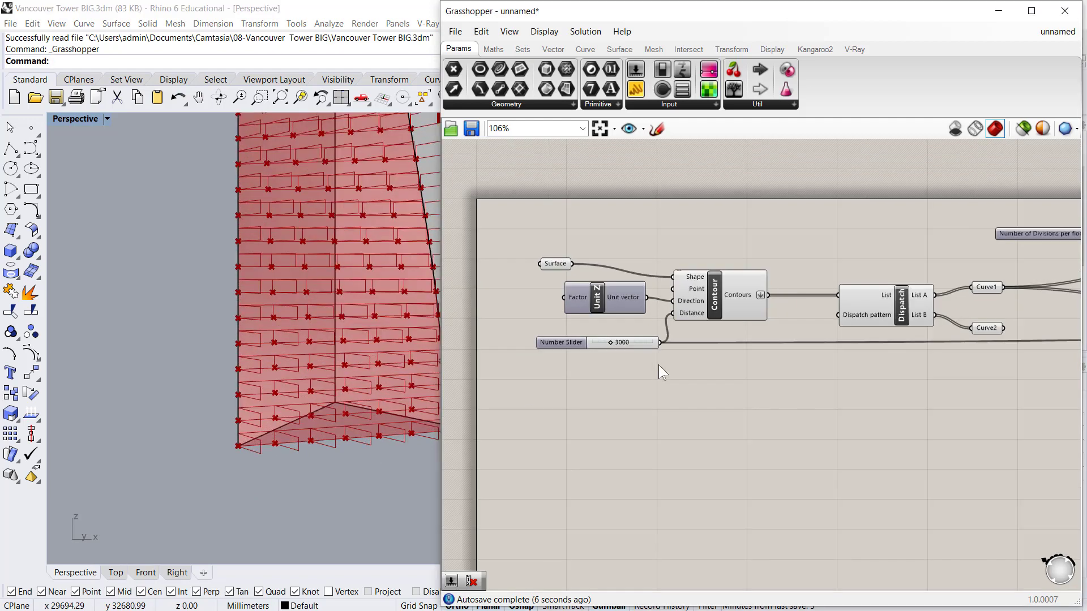
scroll(910, 357, up, 1)
right_drag(182, 482, 378, 454)
scroll(375, 447, up, 2)
scroll(374, 426, up, 2)
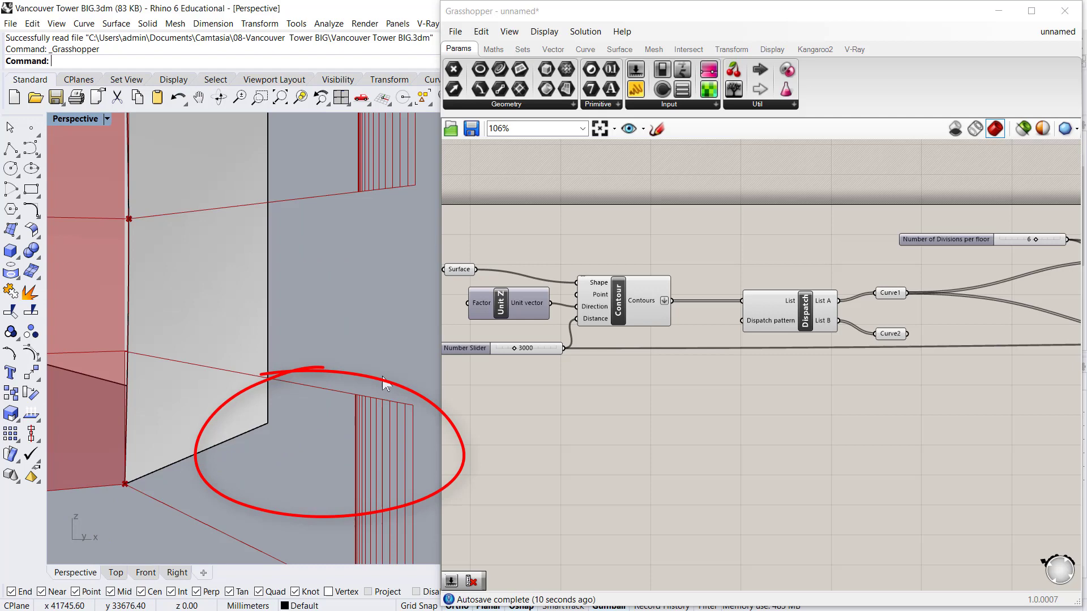
scroll(400, 396, down, 4)
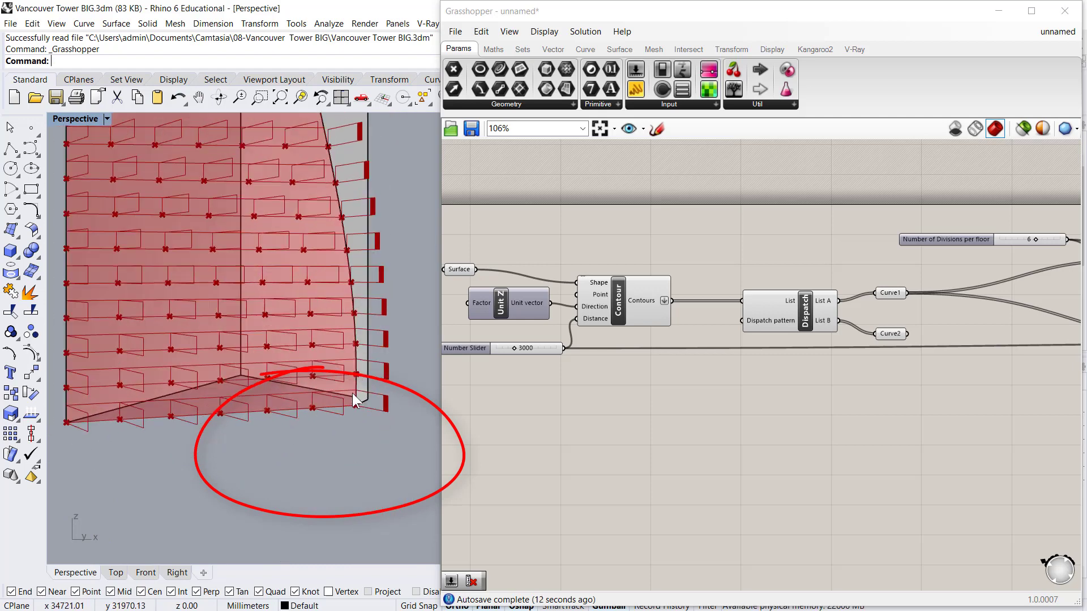
scroll(808, 388, down, 2)
scroll(922, 388, up, 2)
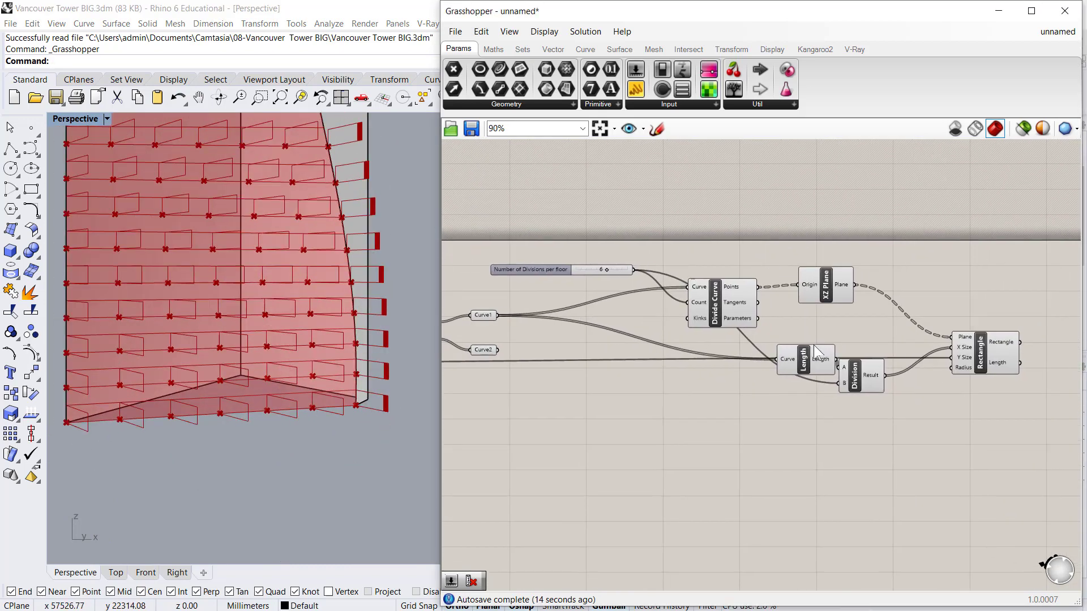
scroll(855, 445, up, 2)
drag(808, 347, 908, 481)
Reposition the Division component beside the Rectangle component on the canvas.
click(908, 481)
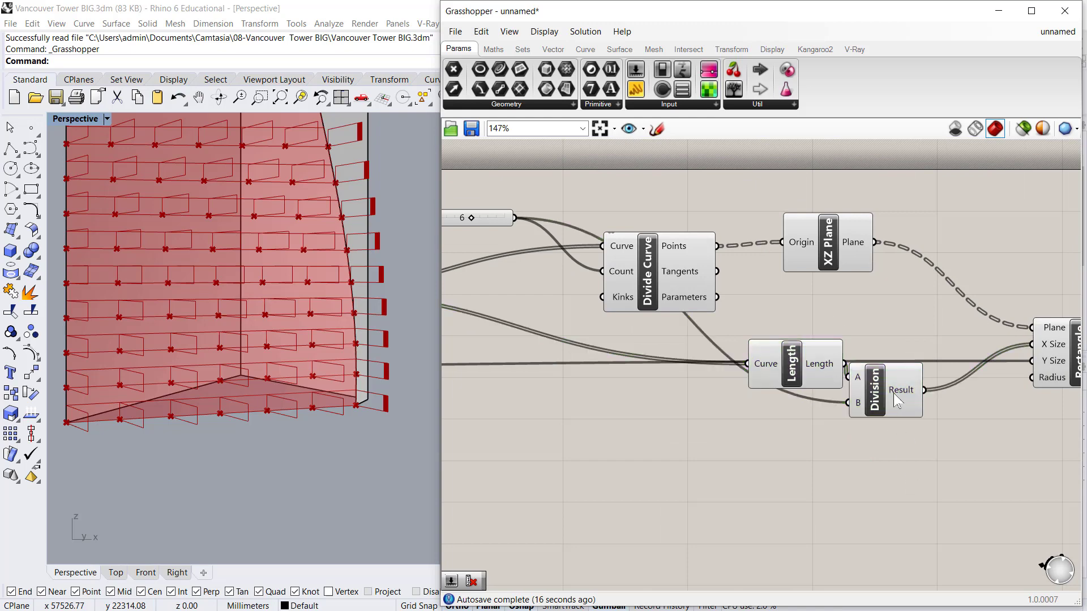
drag(893, 392, 921, 363)
right_drag(921, 363, 790, 368)
mouse_move(920, 338)
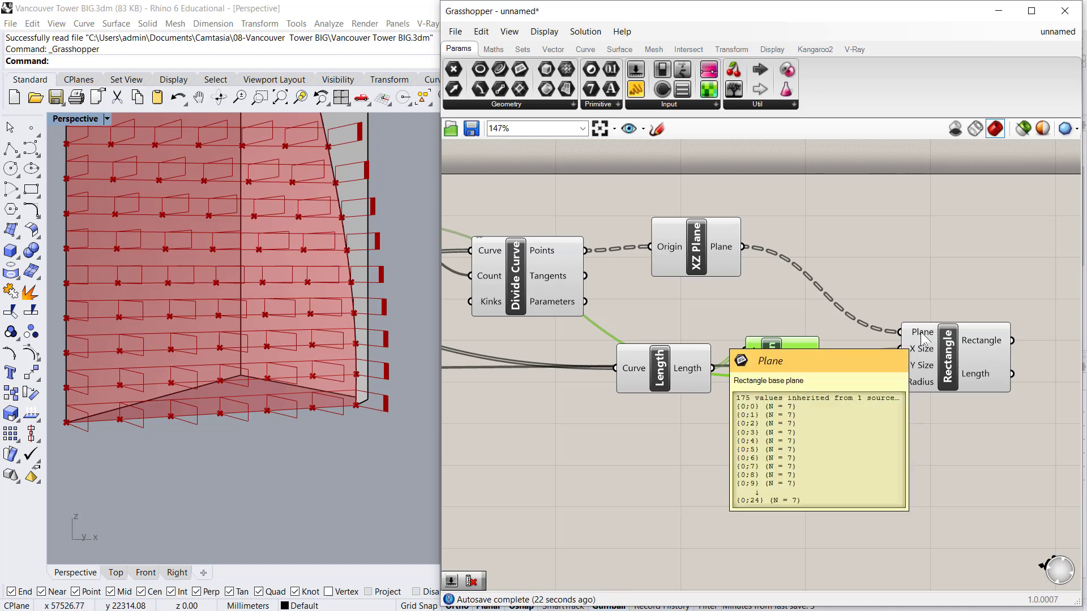
drag(791, 377, 790, 337)
mouse_move(819, 333)
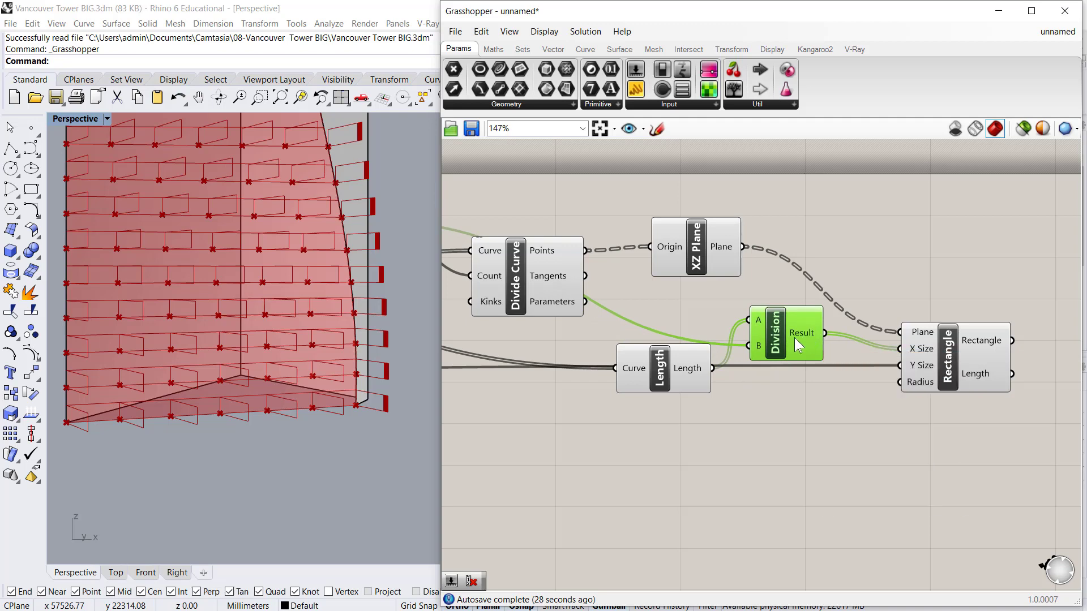
Graft the Division Result output and select Rectangle to preview the panels.
click(361, 493)
scroll(342, 485, down, 5)
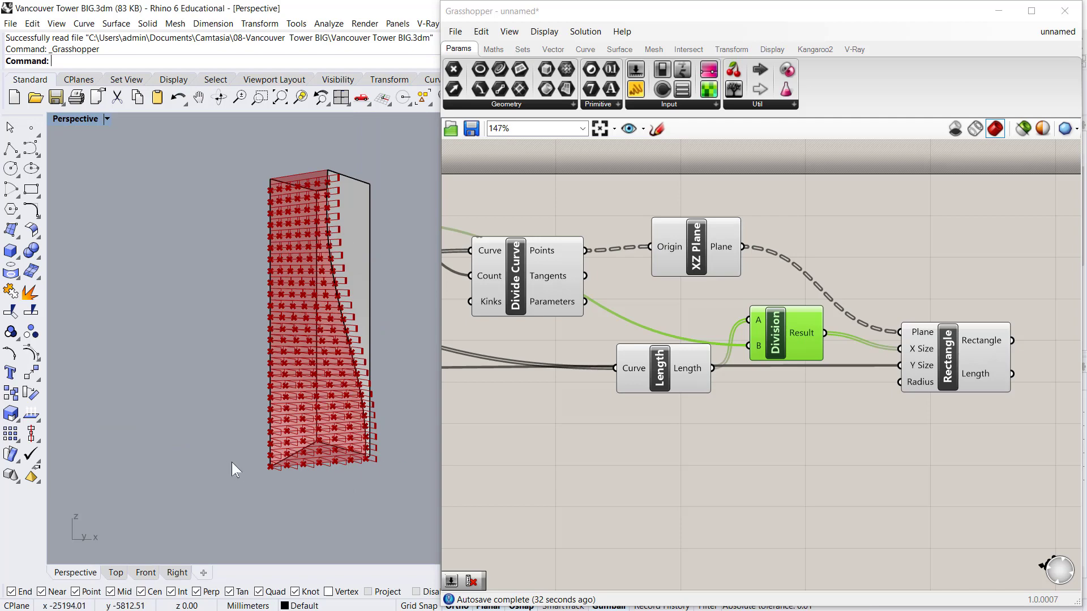
right_click(811, 339)
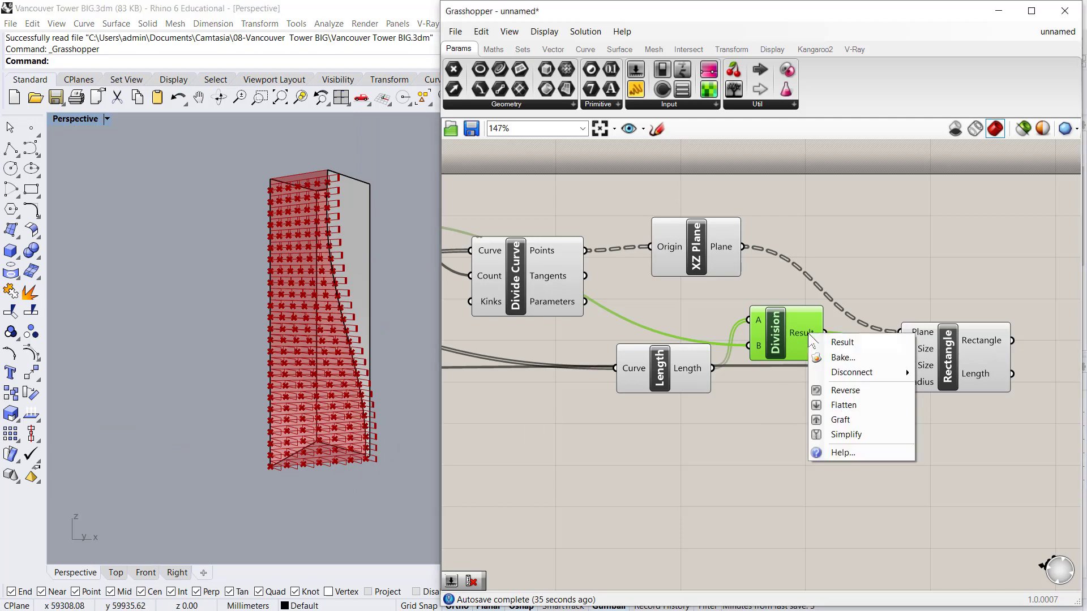
click(828, 421)
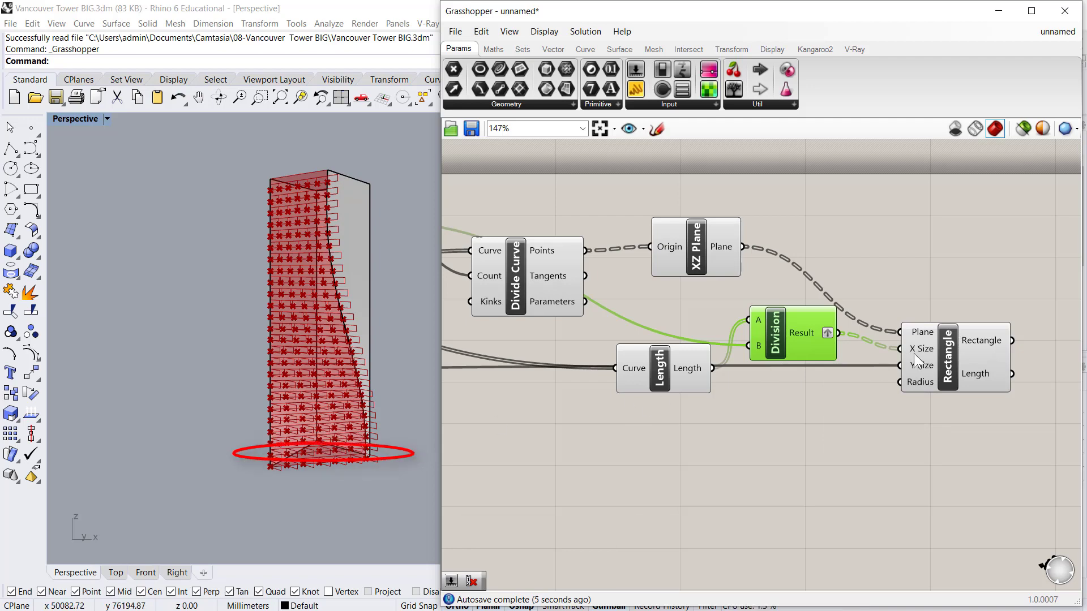
drag(927, 359, 931, 361)
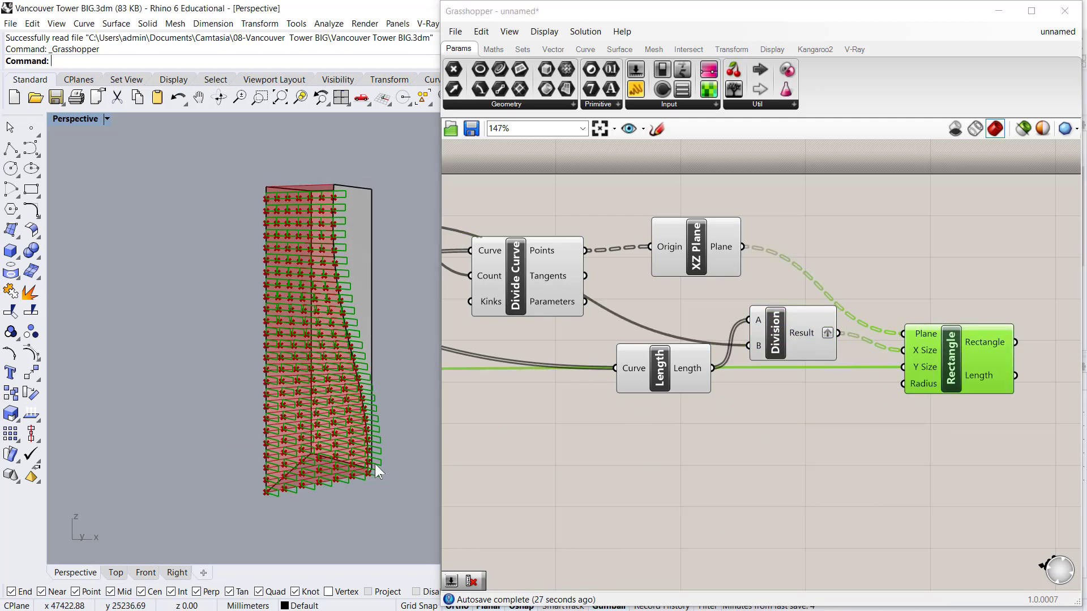
right_drag(423, 333, 378, 501)
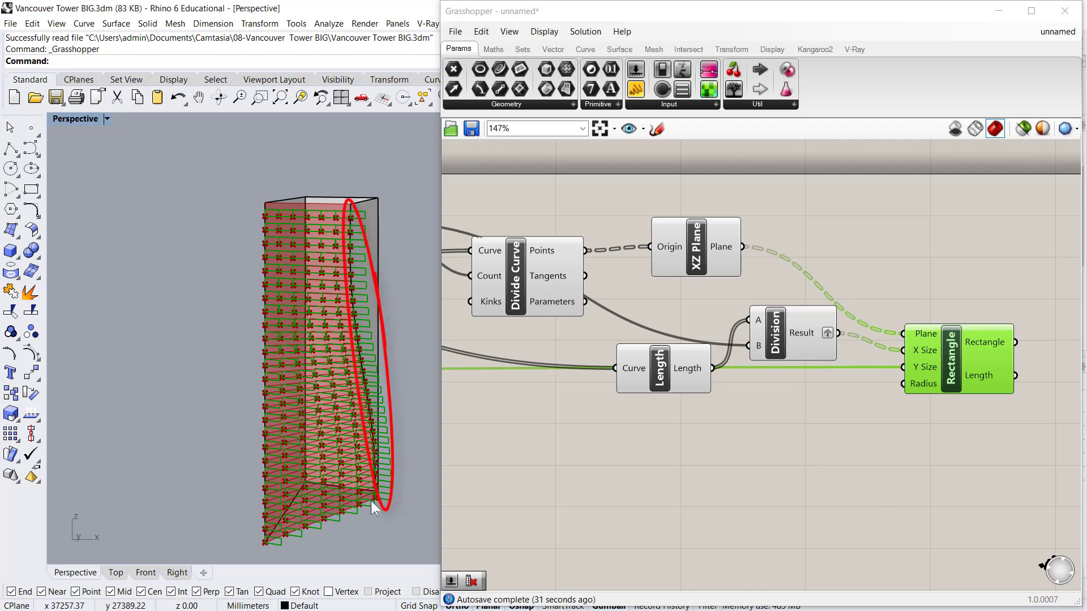
scroll(391, 502, up, 5)
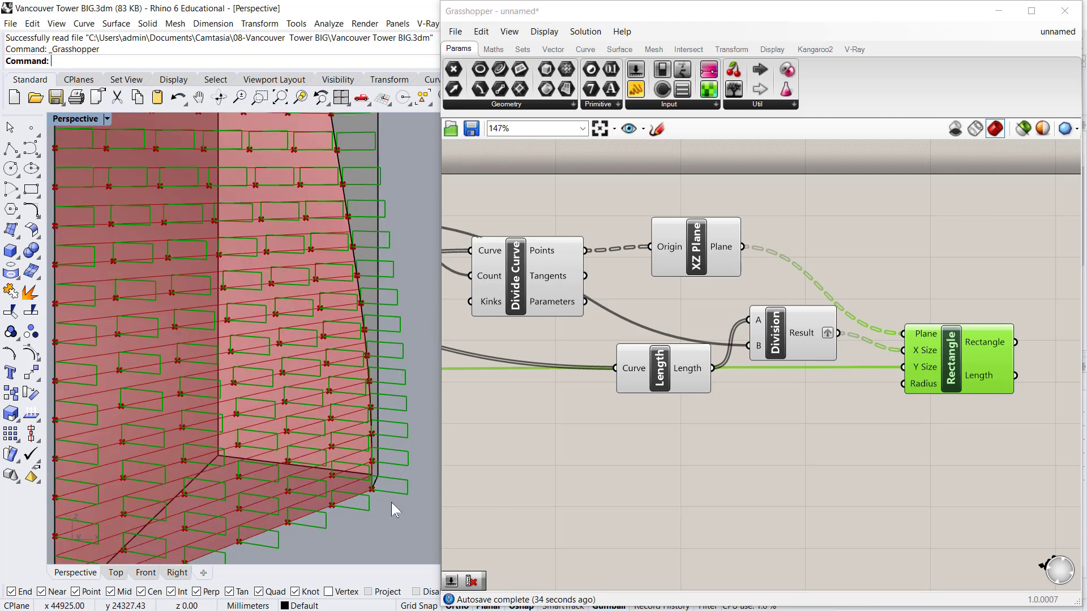
scroll(392, 501, down, 2)
click(697, 464)
right_drag(697, 464, 634, 283)
scroll(703, 390, down, 3)
scroll(534, 350, up, 2)
scroll(783, 395, up, 4)
click(635, 286)
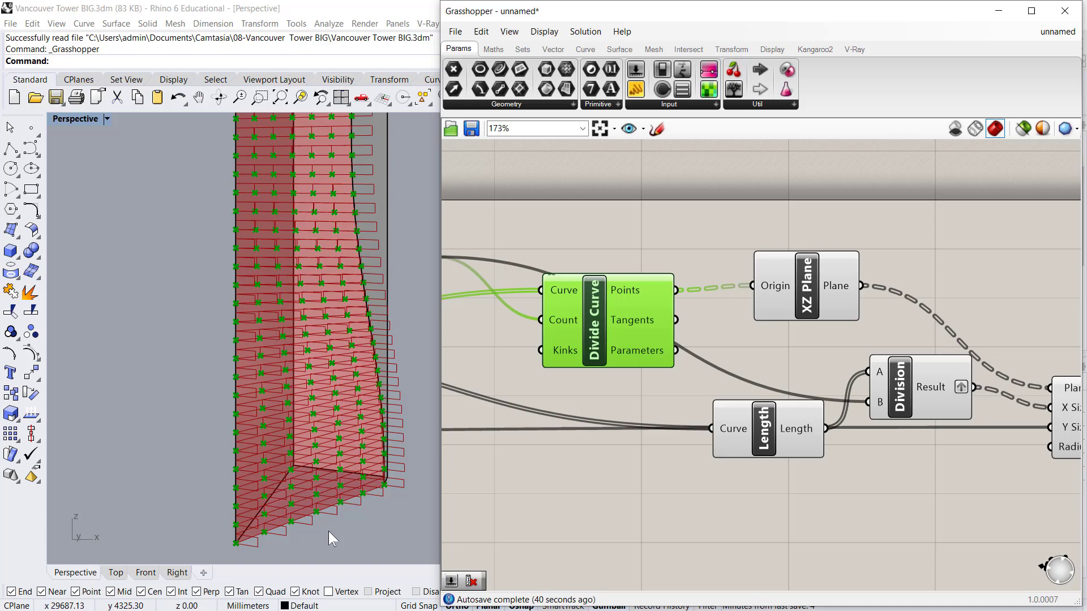
right_drag(328, 531, 354, 492)
scroll(354, 492, up, 5)
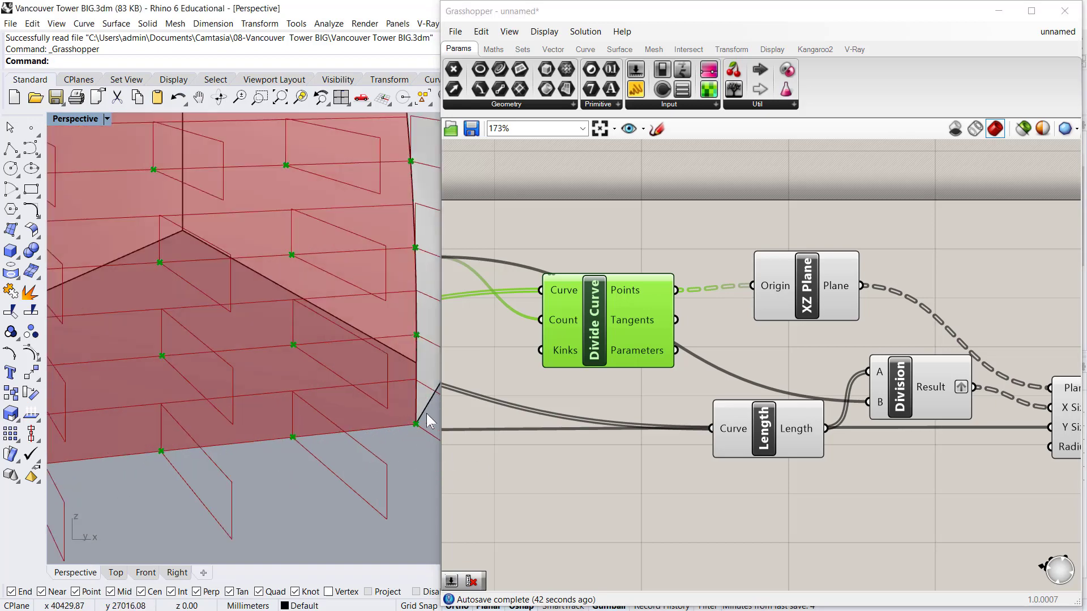
scroll(410, 447, down, 5)
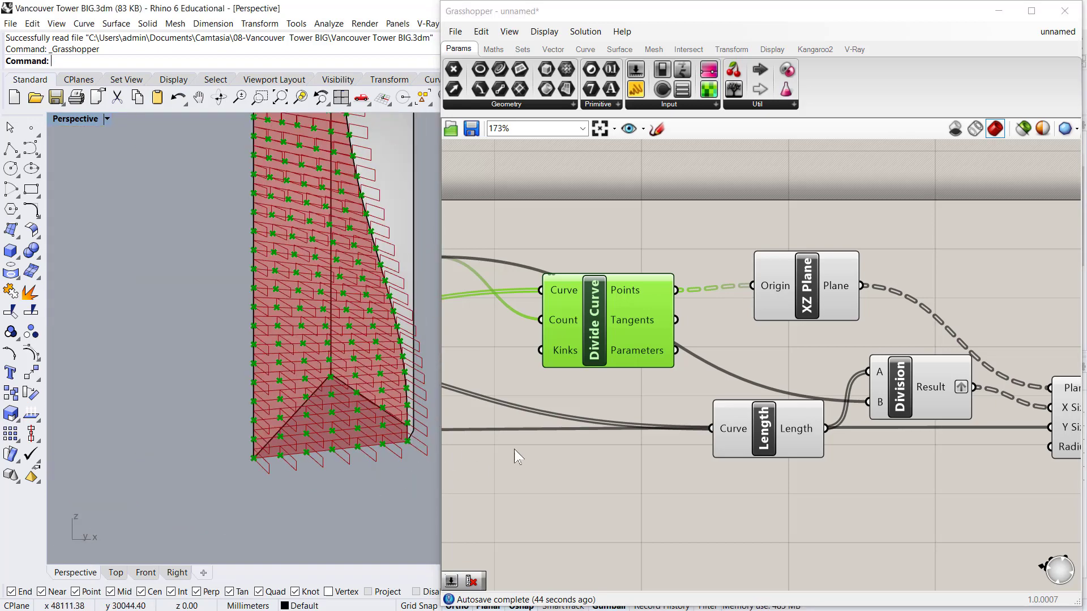
scroll(561, 289, down, 3)
Move XZ Plane, Length, Division and Rectangle together to the right.
drag(975, 443, 667, 243)
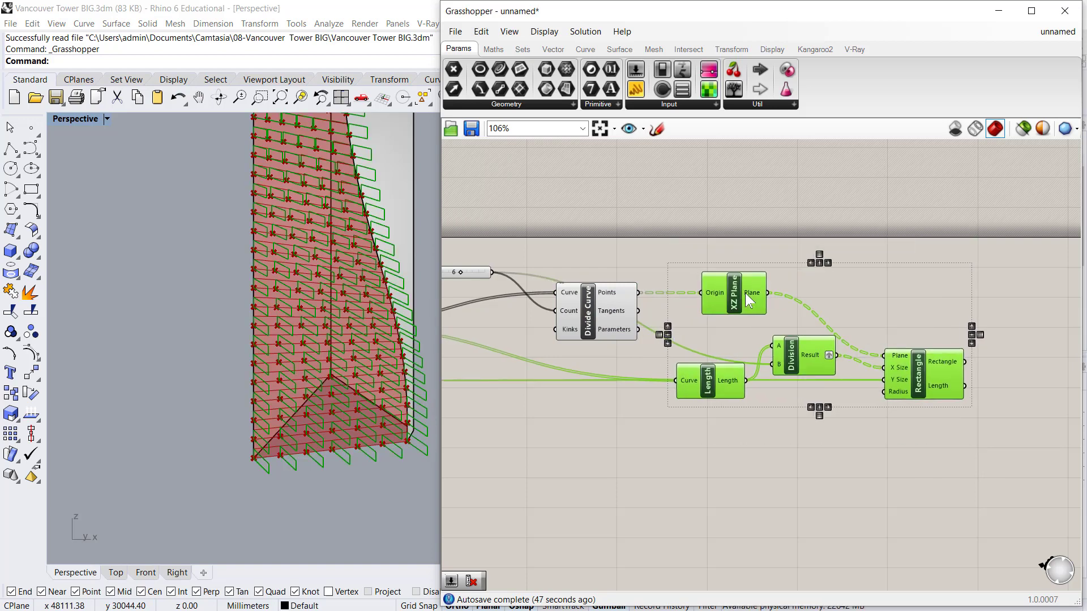
drag(745, 294, 855, 304)
click(748, 261)
Place a Cull Index component between Divide Curve and XZ Plane.
double_click(748, 262)
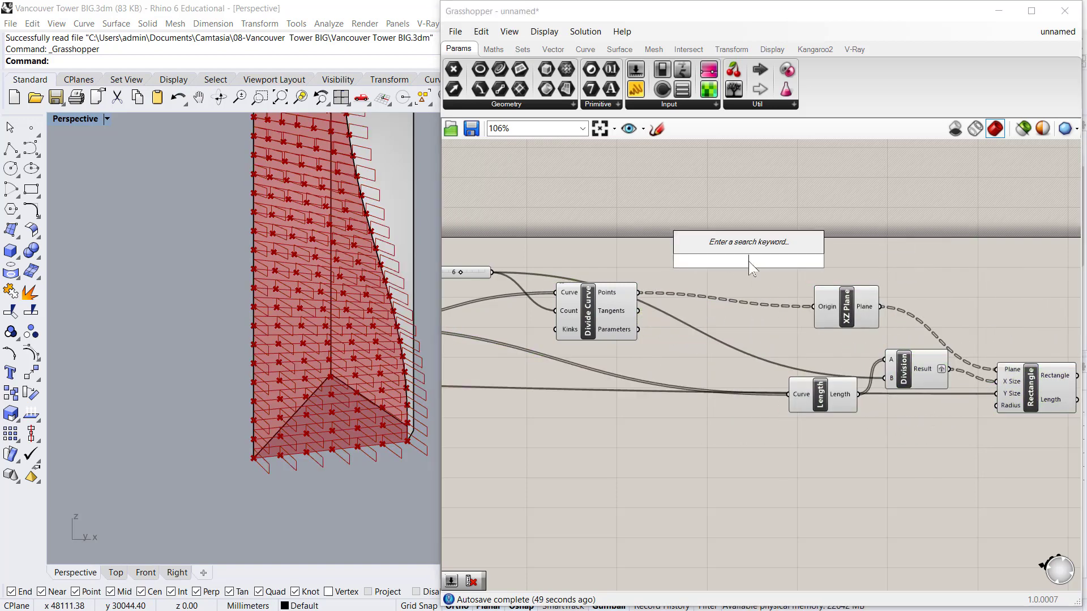
text(Cull)
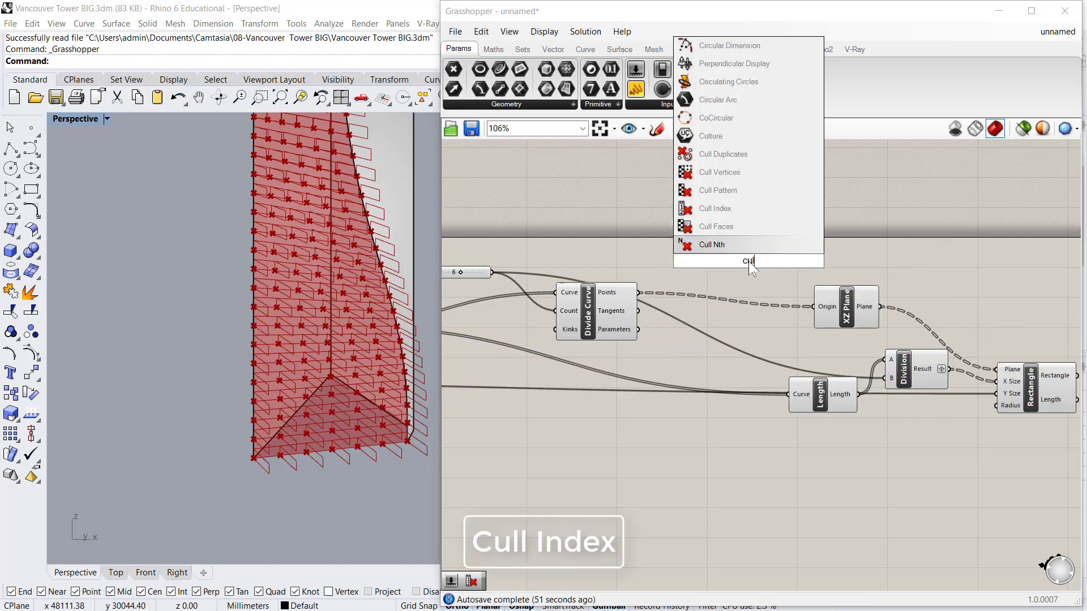
click(738, 208)
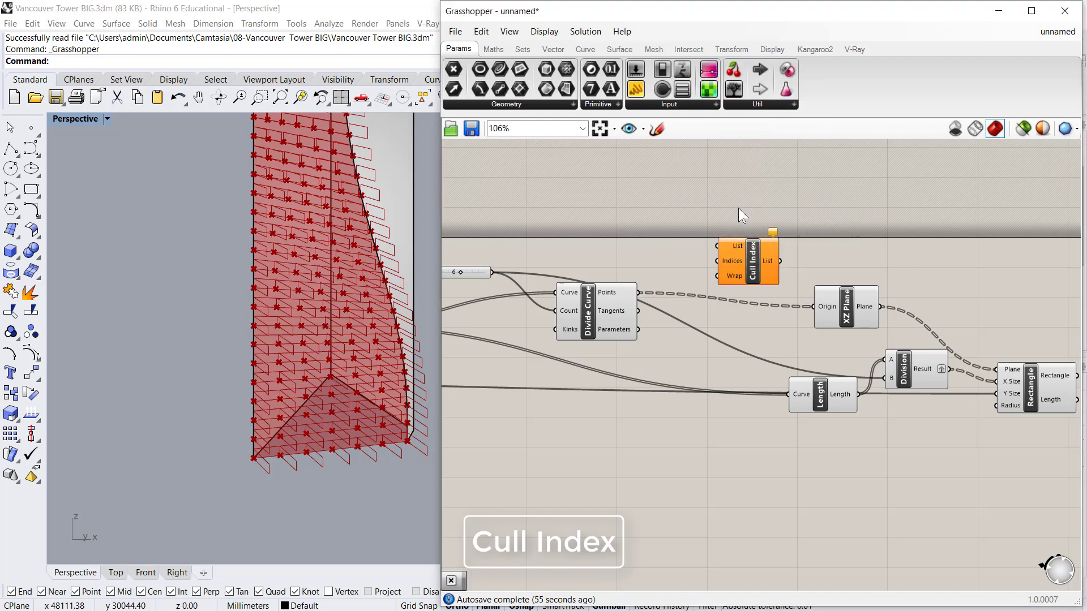
drag(744, 254, 714, 310)
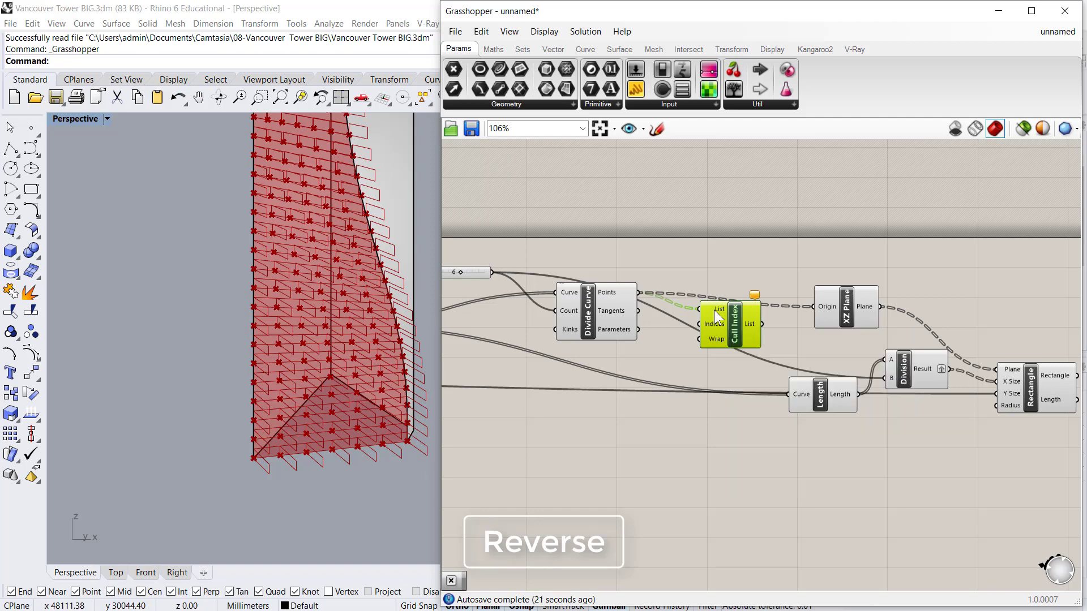
On Cull Index, reverse the List input, set Indices to 0, and reverse the output.
right_click(714, 310)
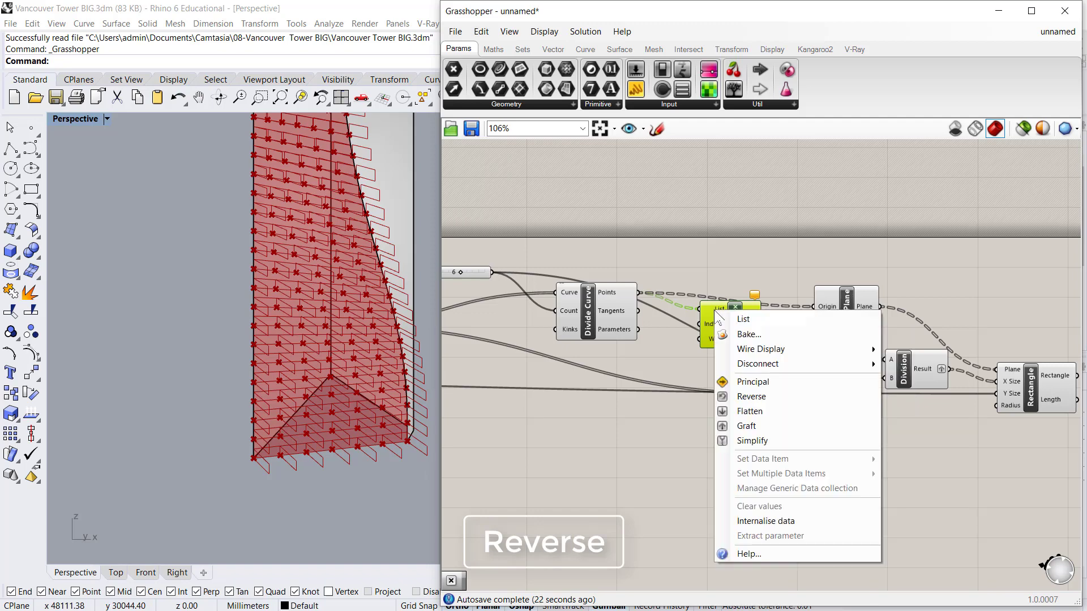
click(748, 397)
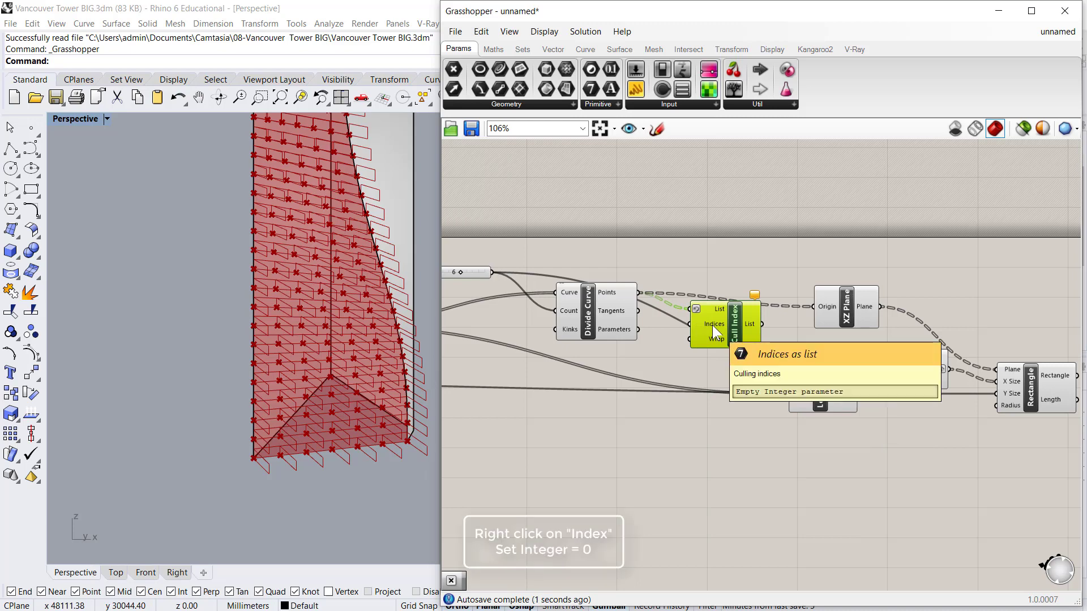
right_click(712, 325)
mouse_move(800, 478)
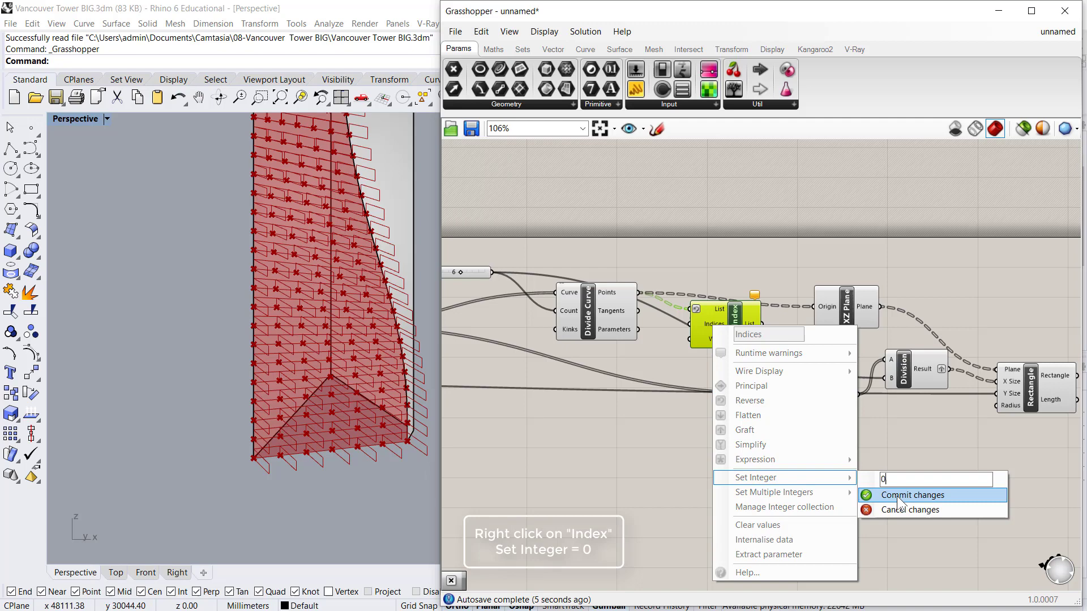
click(897, 496)
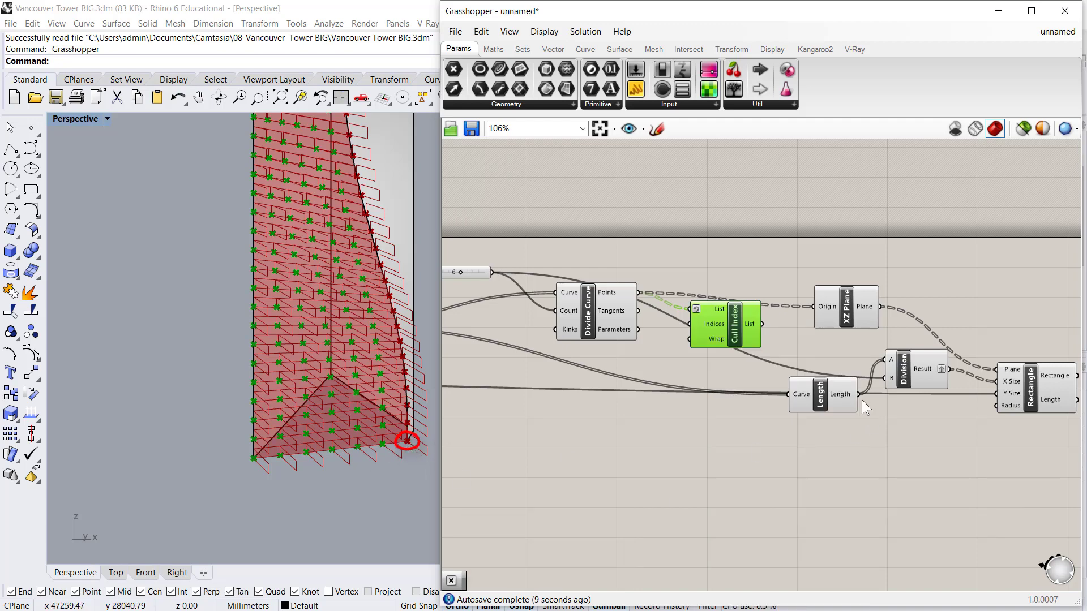
right_click(752, 326)
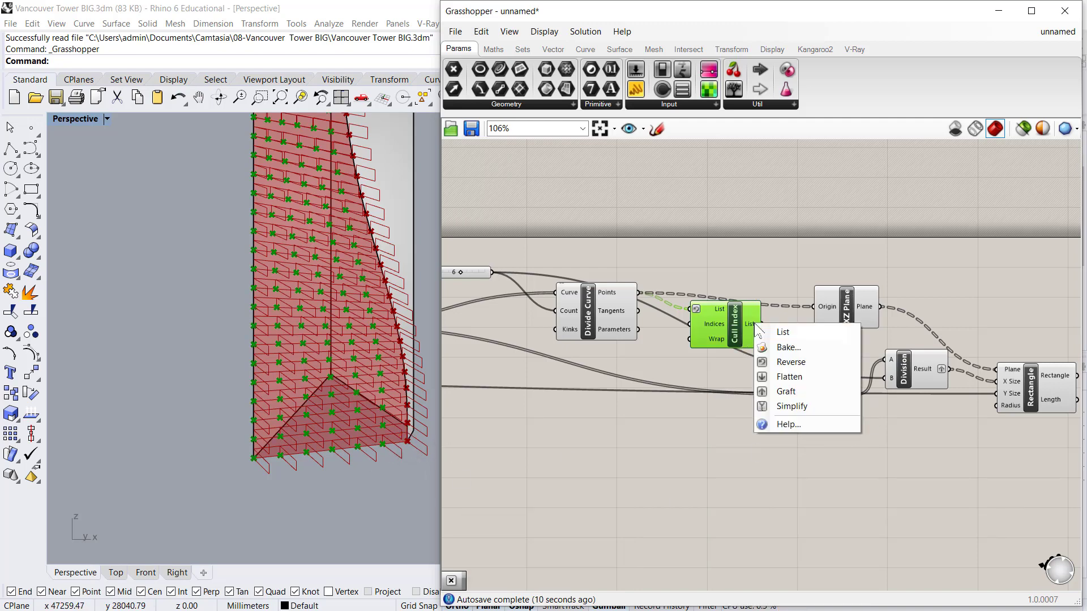
click(779, 361)
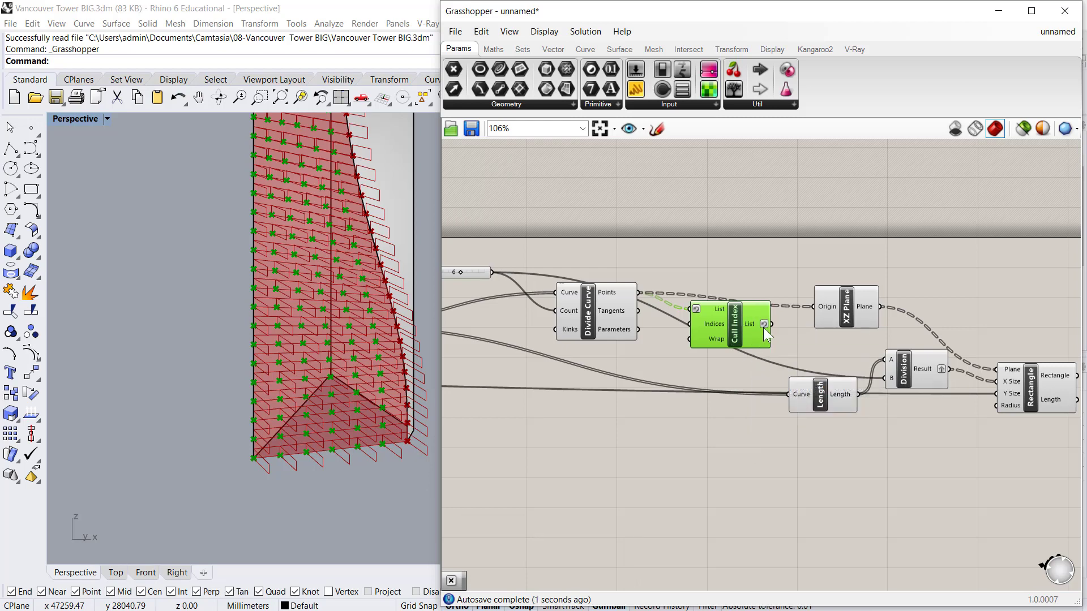
Feed the culled points into XZ Plane's Origin and preview the resulting panels on the tower.
drag(771, 324, 815, 309)
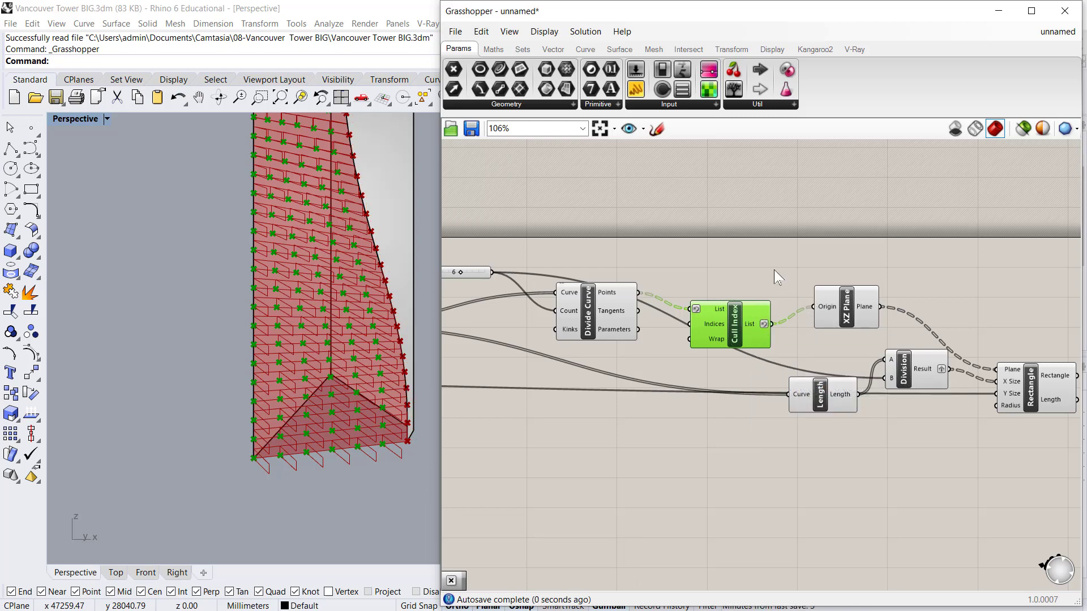
click(766, 281)
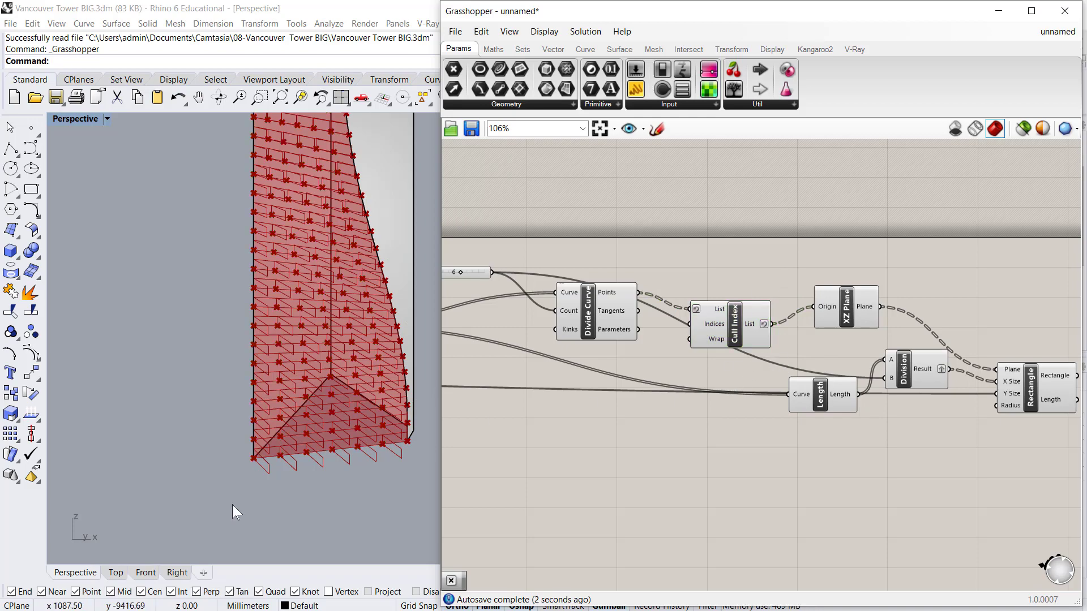
right_drag(232, 505, 359, 432)
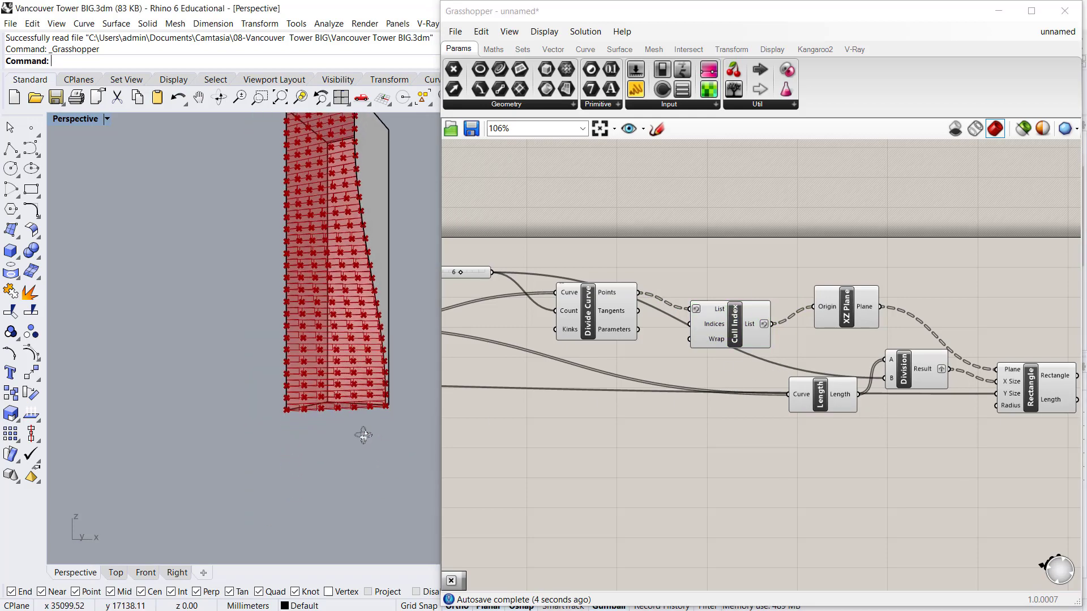
scroll(347, 425, down, 3)
scroll(388, 236, up, 3)
scroll(677, 260, down, 5)
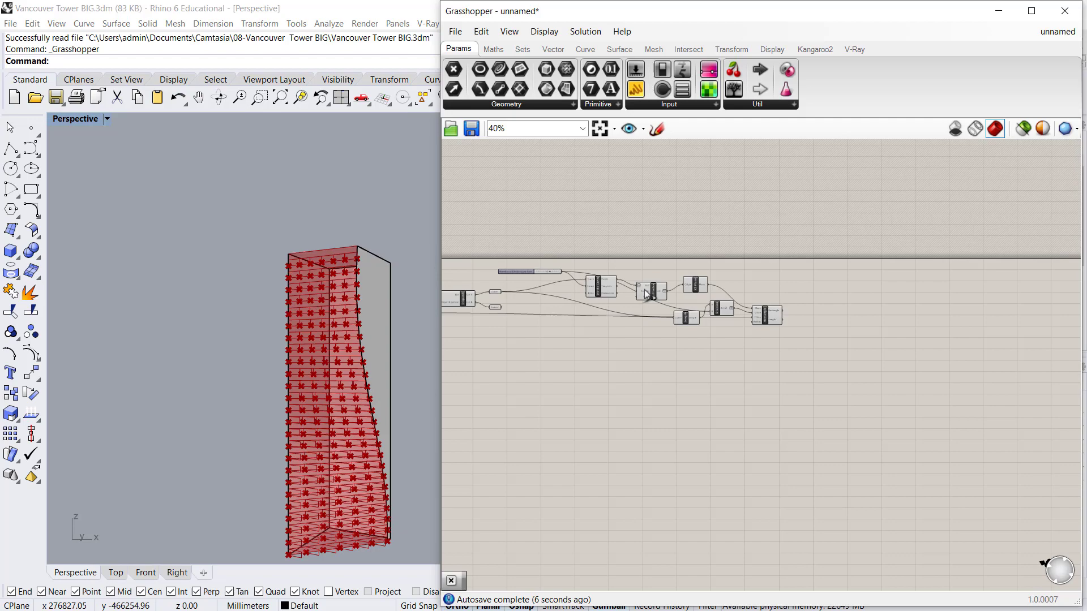
scroll(783, 315, up, 5)
scroll(755, 311, down, 1)
click(755, 310)
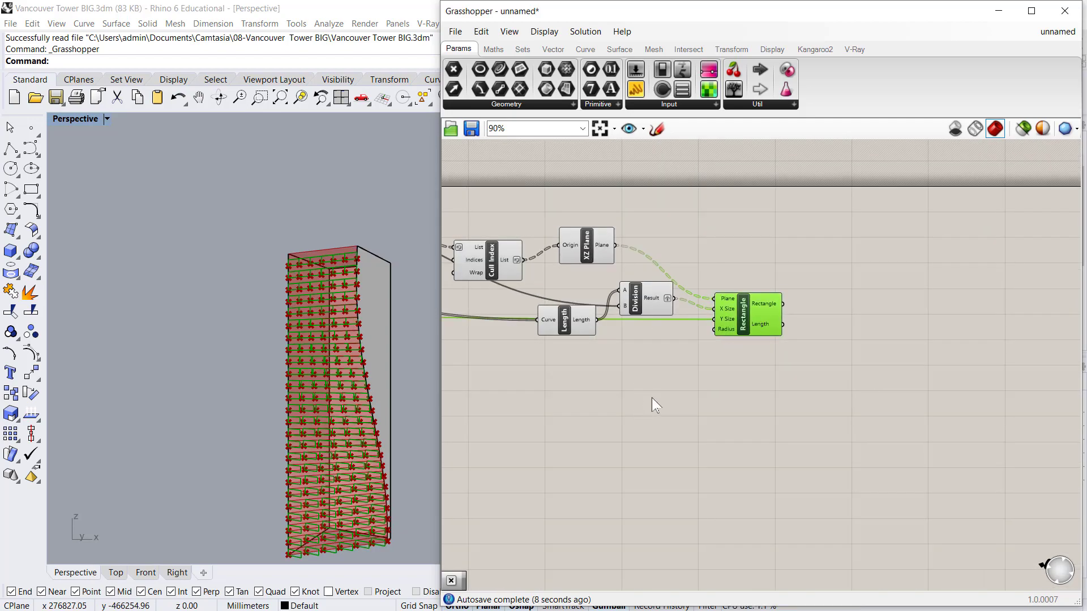
scroll(700, 400, down, 3)
right_drag(701, 399, 872, 294)
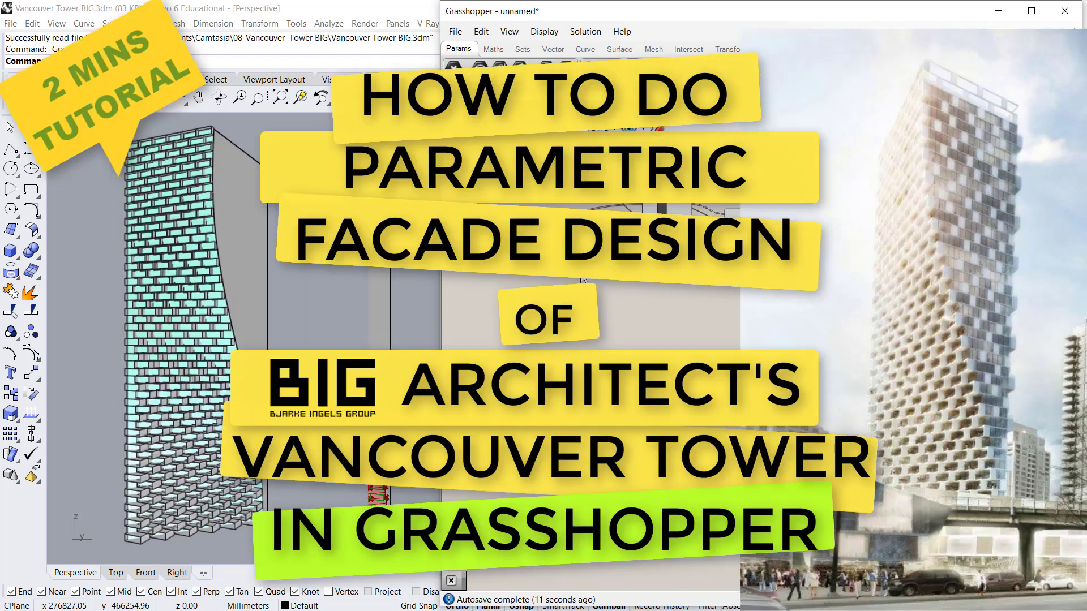